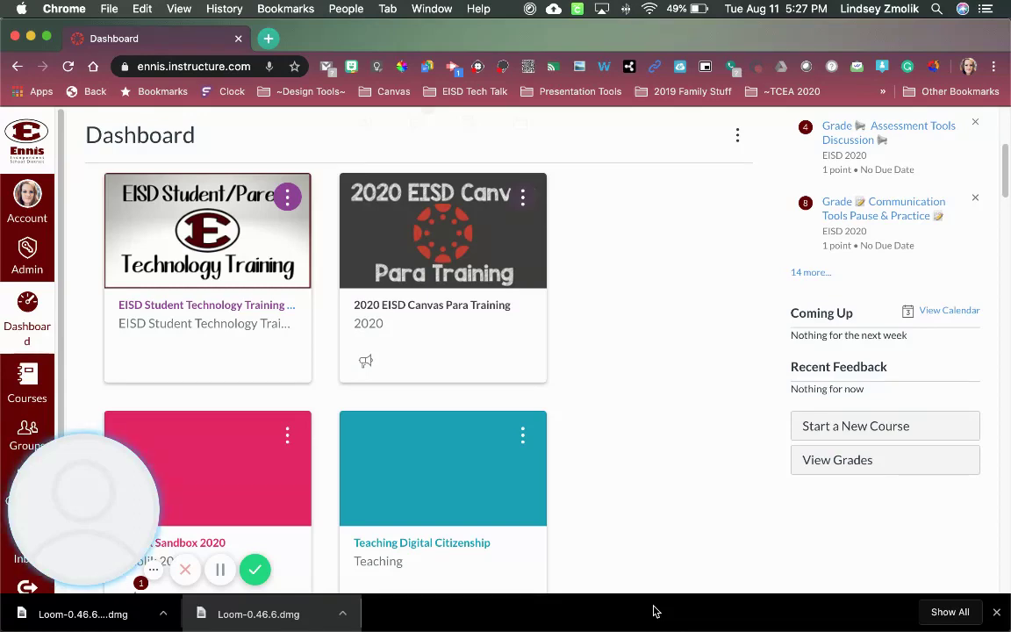
- Dismiss the not-logged-in warning and load meet.google.com in a new Chrome tab
{"action": "left_click", "coordinate": [27, 453]}
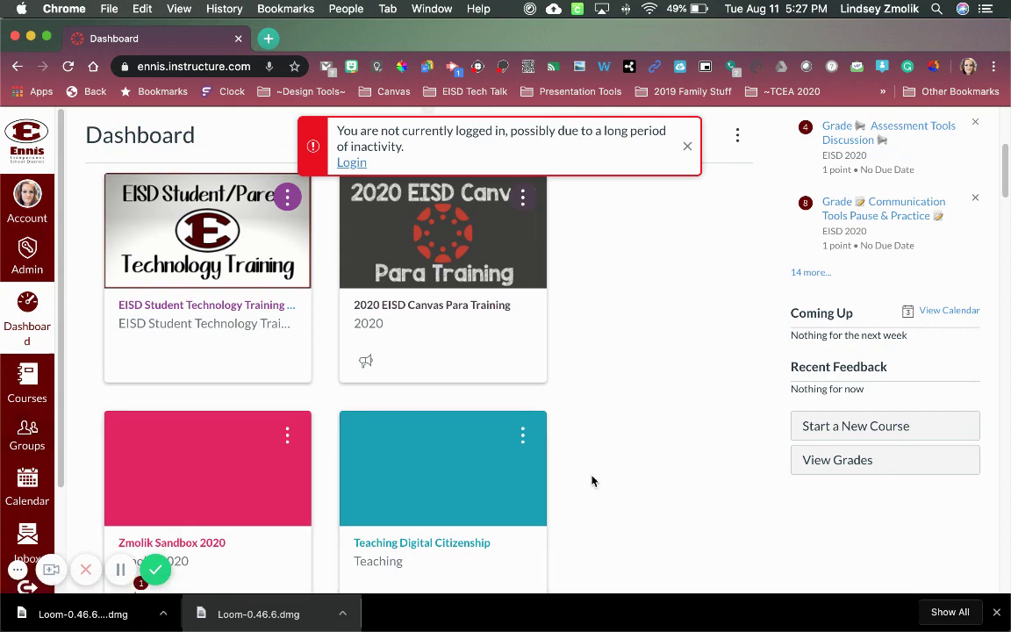
{"action": "left_click", "coordinate": [687, 146]}
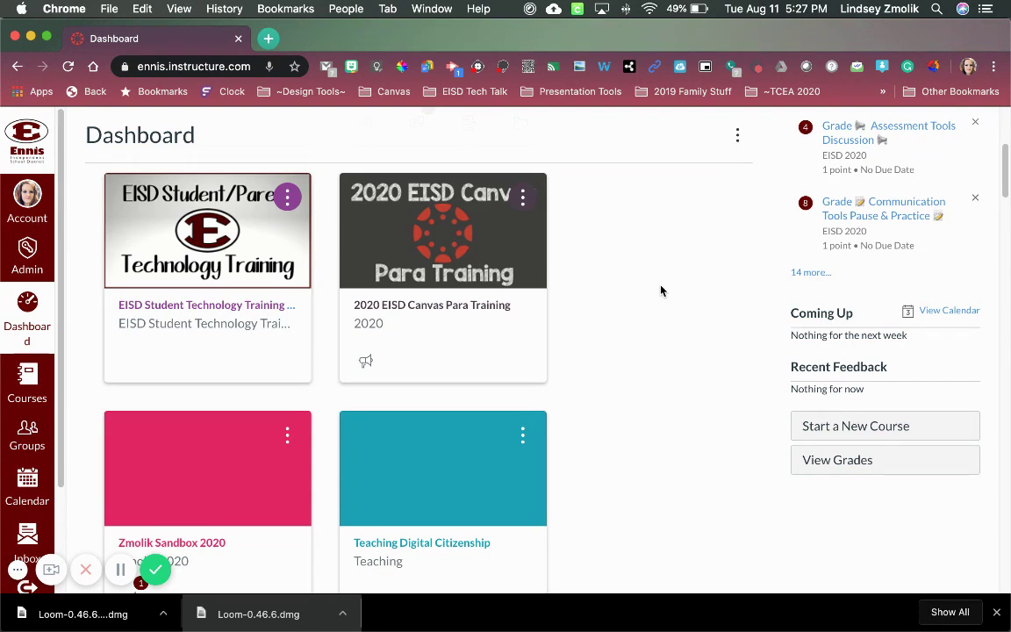
{"action": "left_click", "coordinate": [267, 39]}
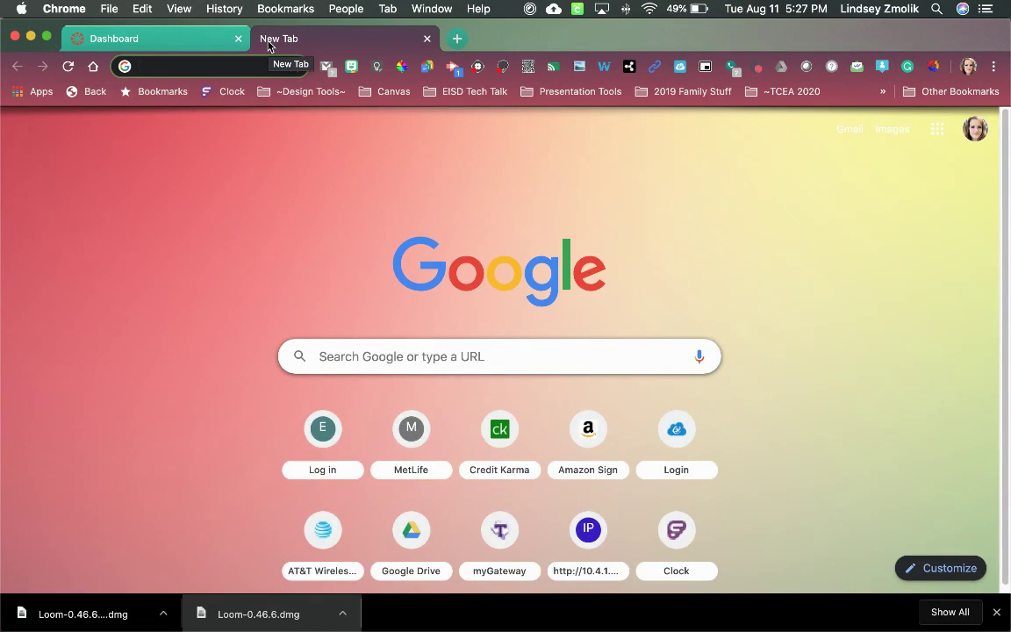
{"action": "type", "text": "mv"}
{"action": "key", "text": "BackSpace"}
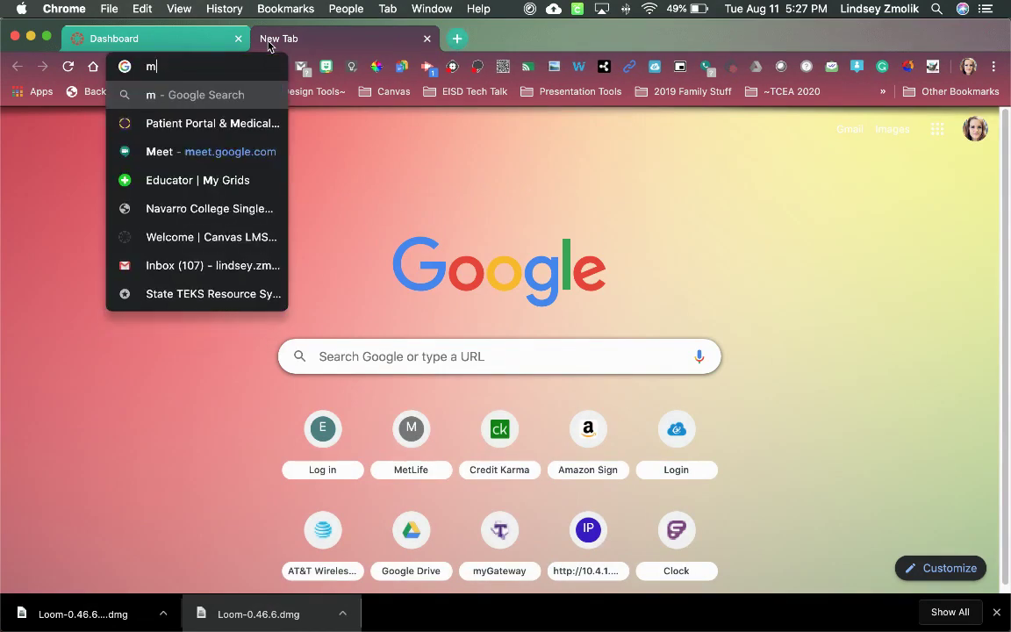
{"action": "type", "text": "eet.google"}
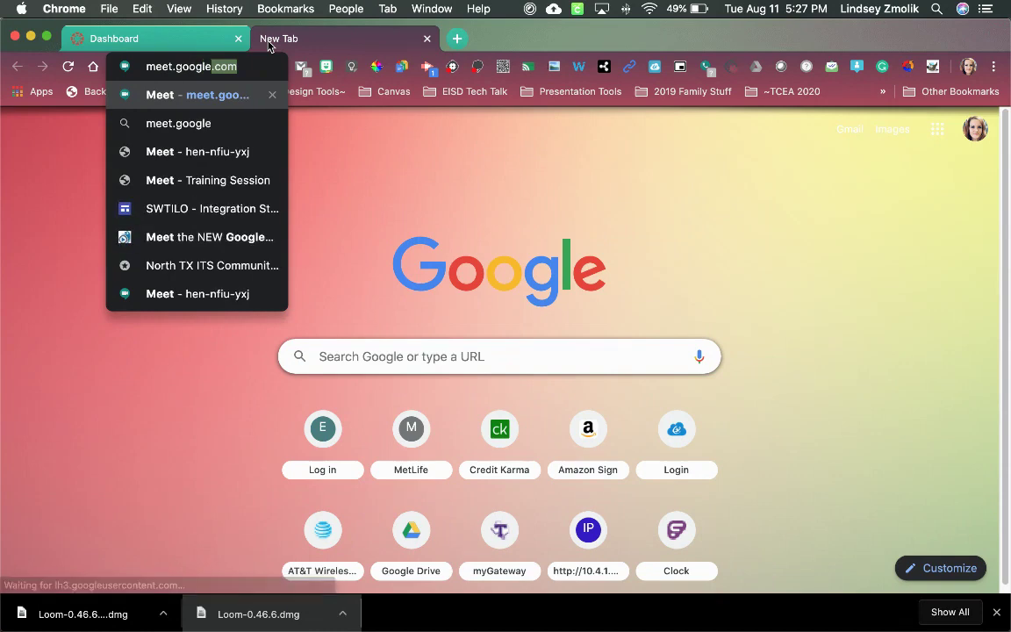
{"action": "type", "text": ".co"}
{"action": "key", "text": "Return"}
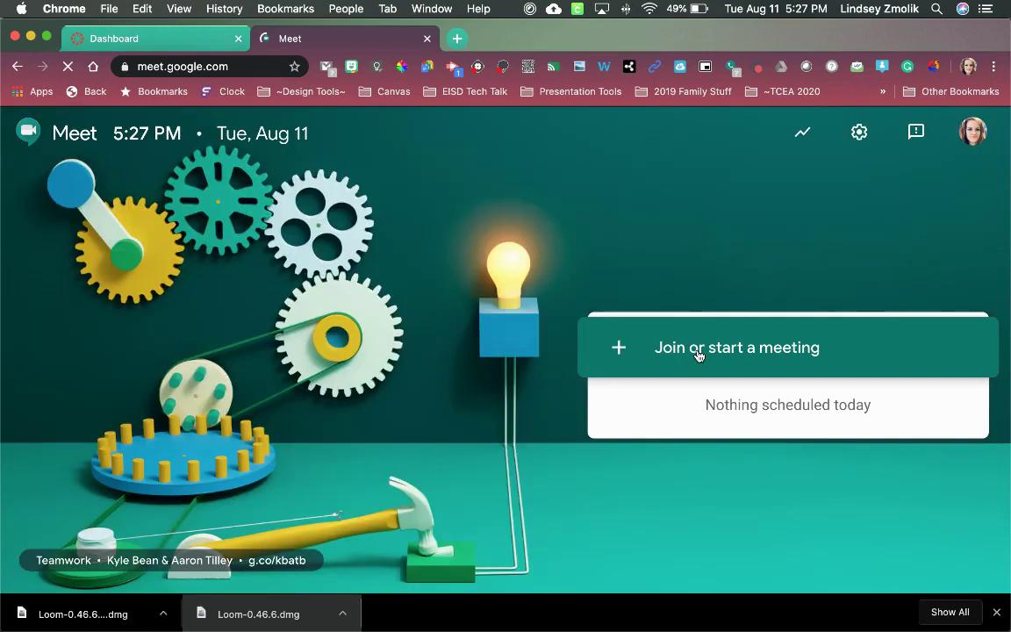
{"action": "left_click", "coordinate": [698, 355]}
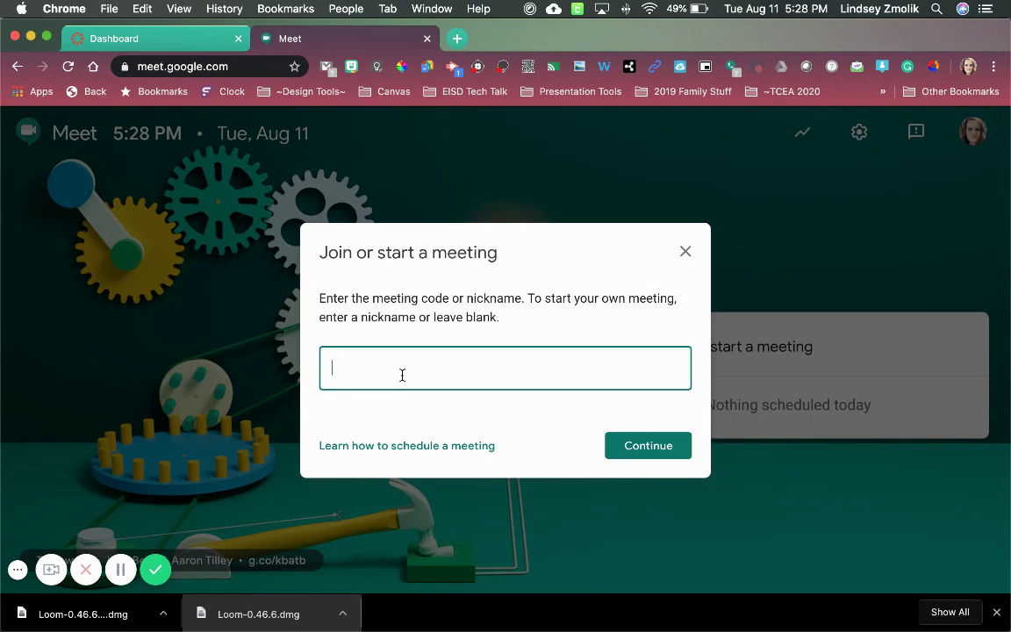
{"action": "left_click", "coordinate": [672, 448]}
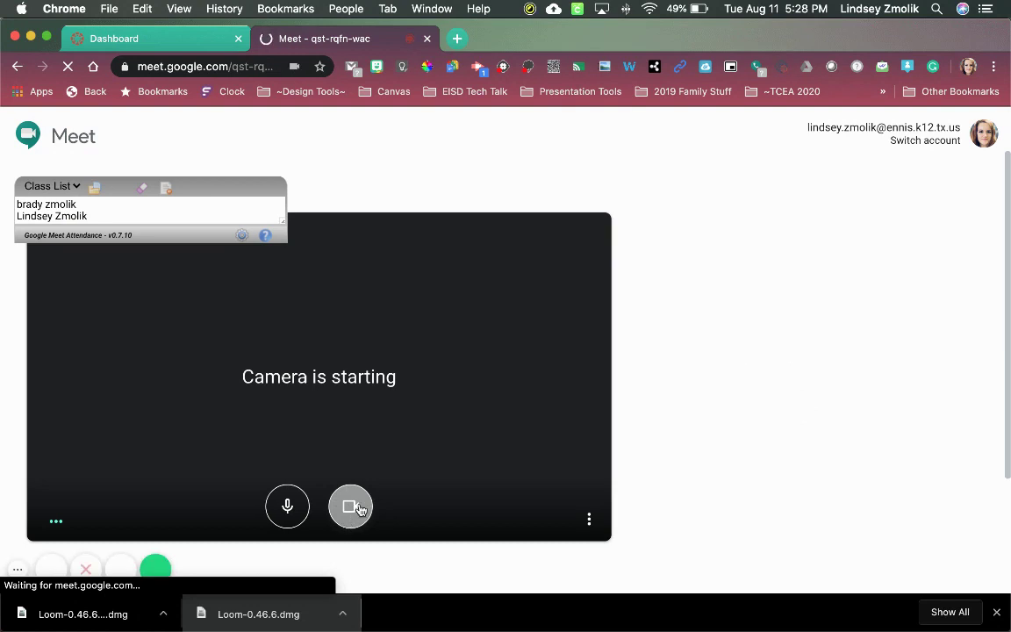
{"action": "left_click", "coordinate": [353, 507]}
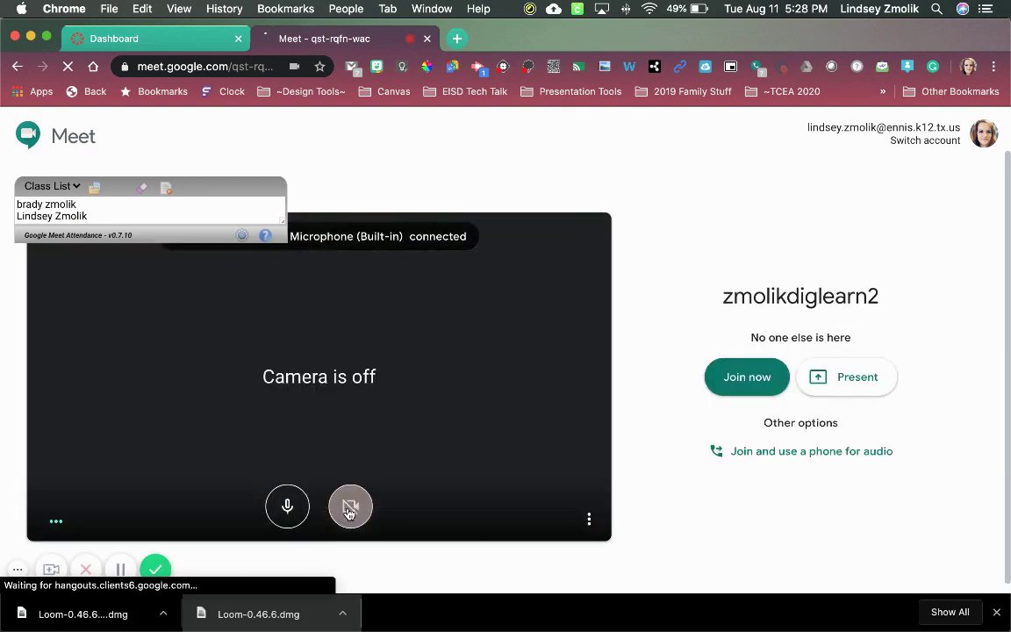
{"action": "left_click", "coordinate": [285, 508]}
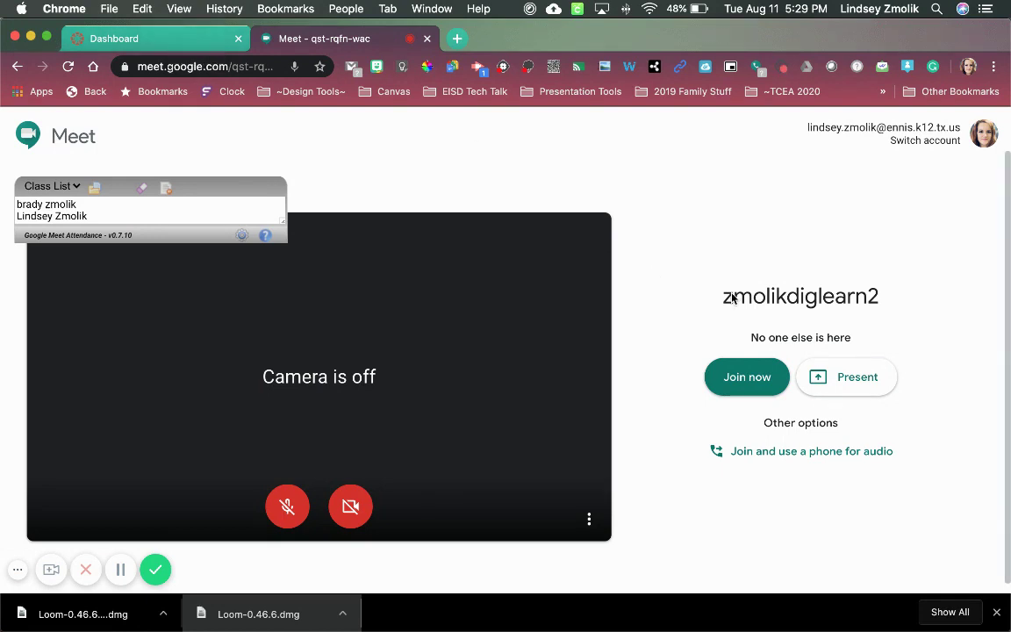
- Back on the Dashboard tab, open the Sandbox course, signing in with the Google account
{"action": "left_click", "coordinate": [107, 41]}
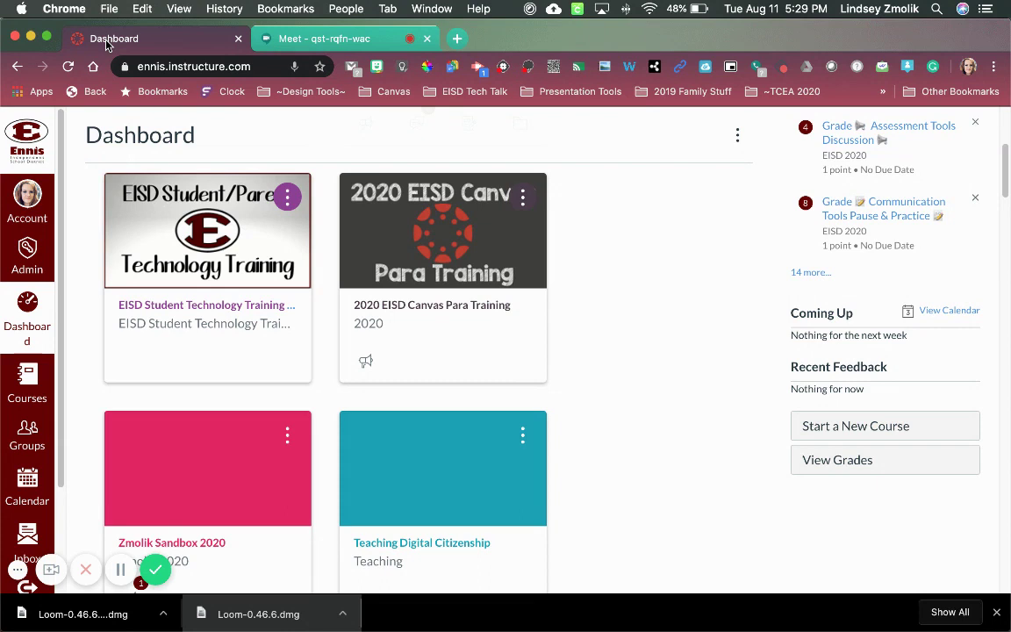
{"action": "left_click", "coordinate": [235, 460]}
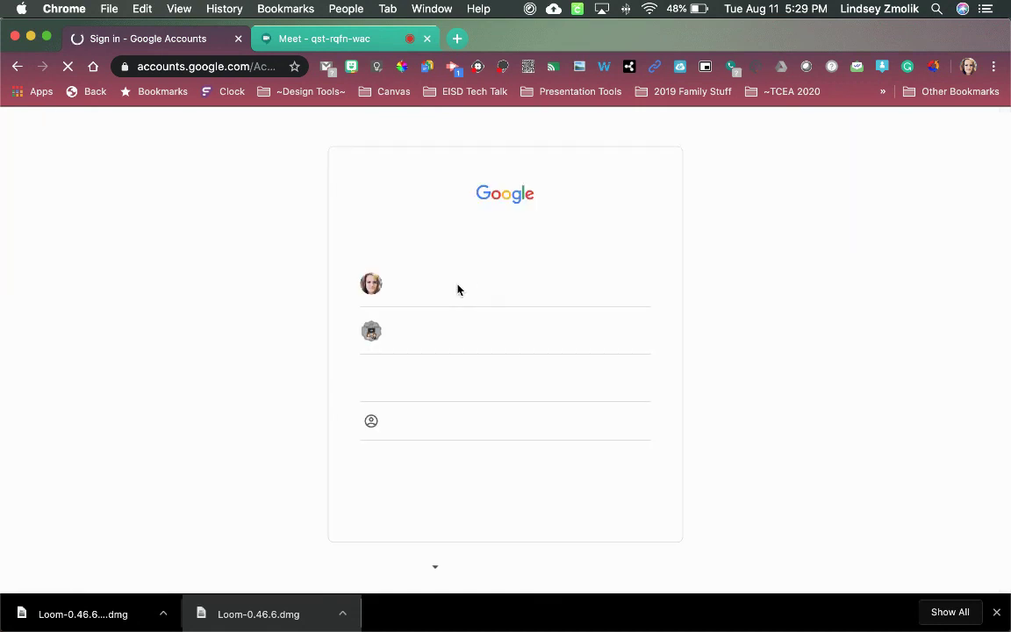
{"action": "left_click", "coordinate": [460, 288]}
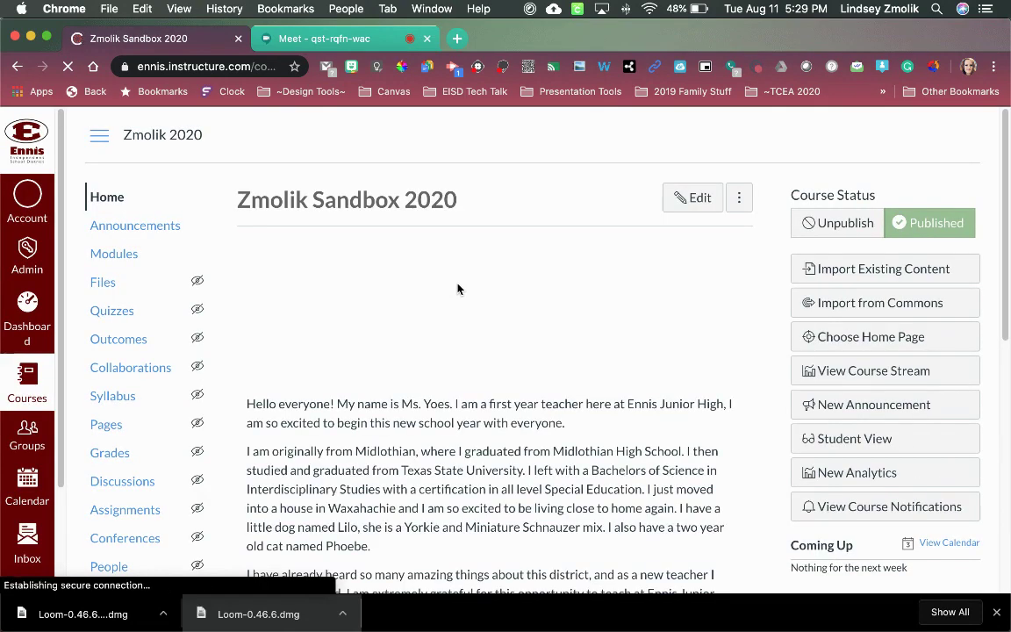
- In Modules, add a new Page item named 'Google Meet Link' to Week 1
{"action": "left_click", "coordinate": [113, 256]}
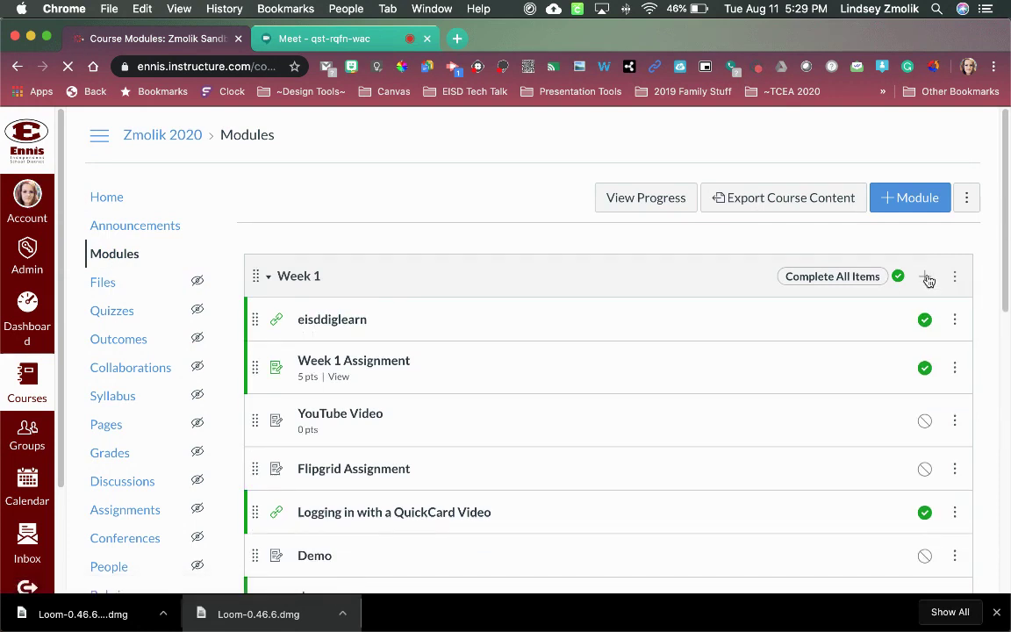
{"action": "left_click", "coordinate": [928, 277]}
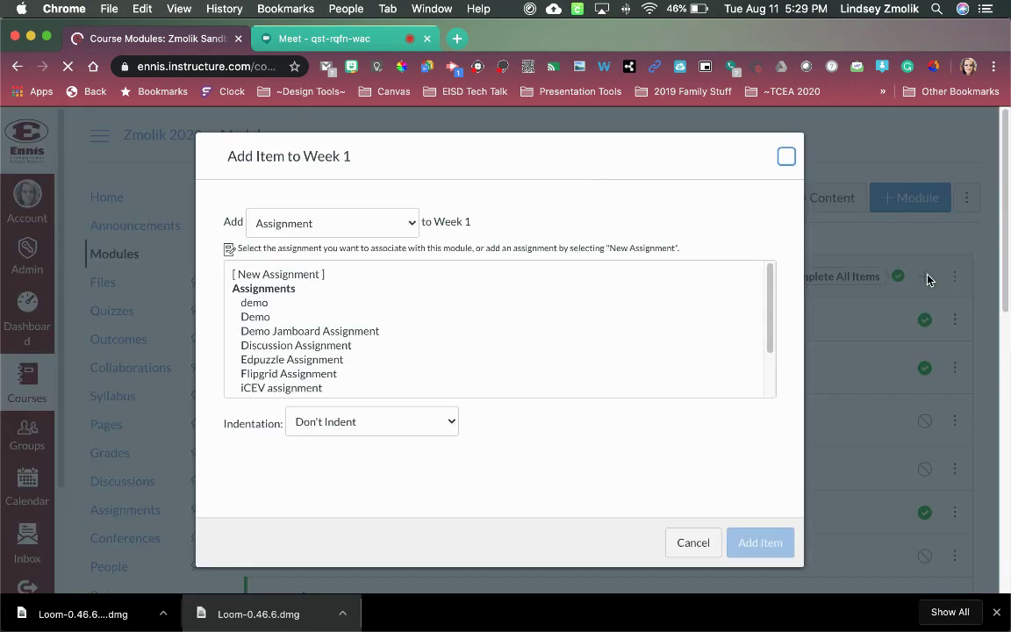
{"action": "left_click", "coordinate": [416, 223]}
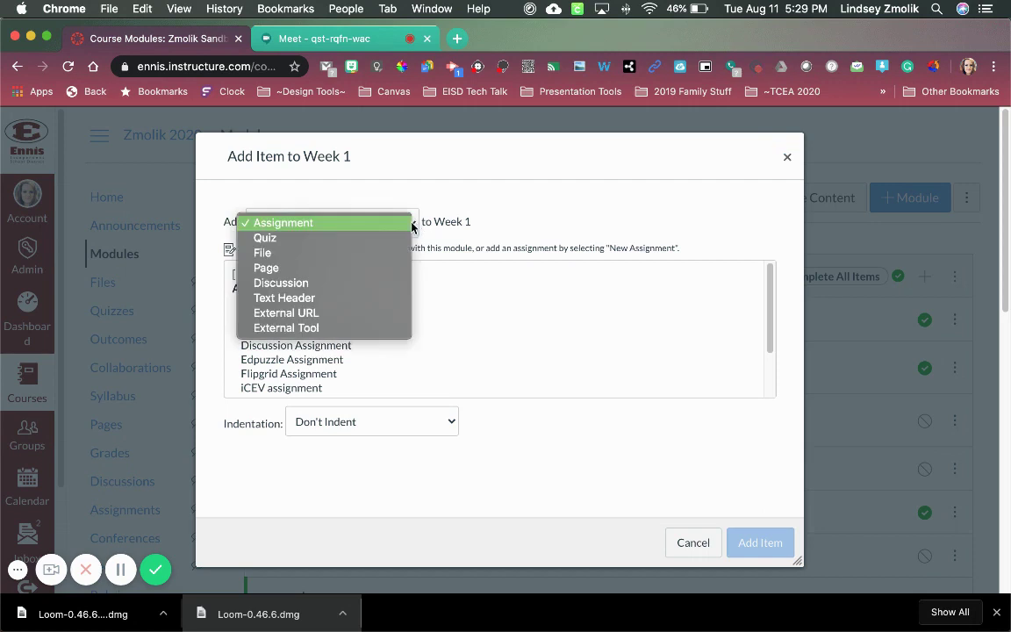
{"action": "left_click", "coordinate": [345, 273]}
{"action": "left_click", "coordinate": [264, 277]}
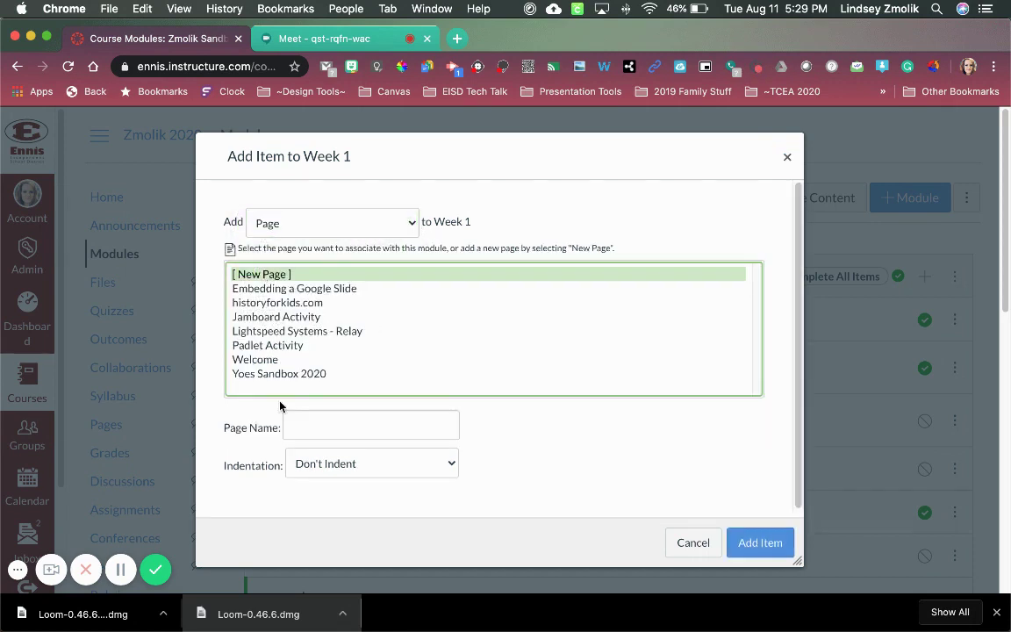
{"action": "left_click", "coordinate": [292, 428]}
{"action": "type", "text": "Goog"}
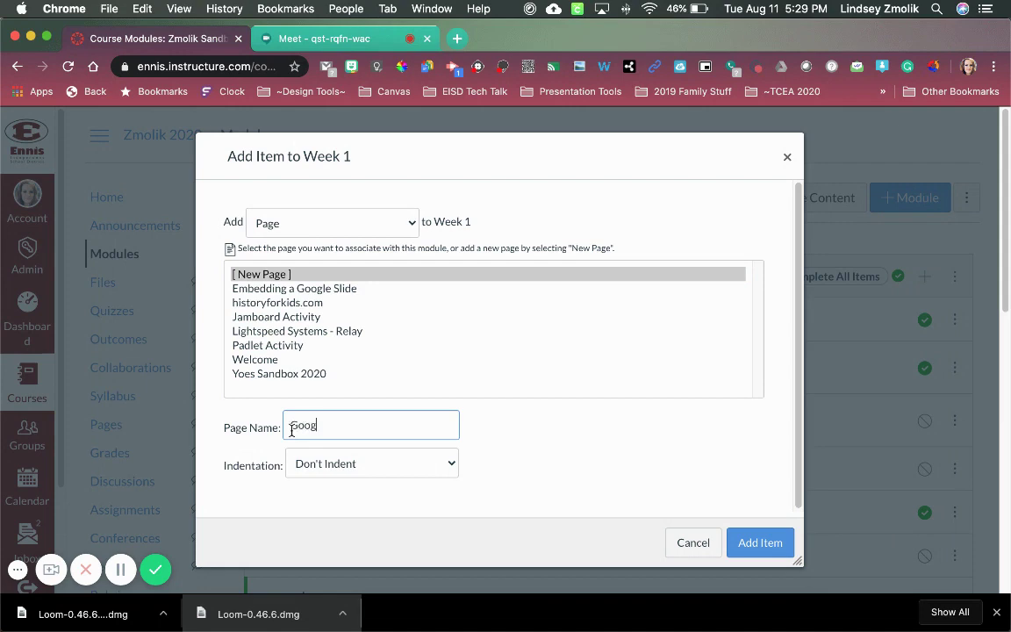
{"action": "type", "text": "le Meet Link"}
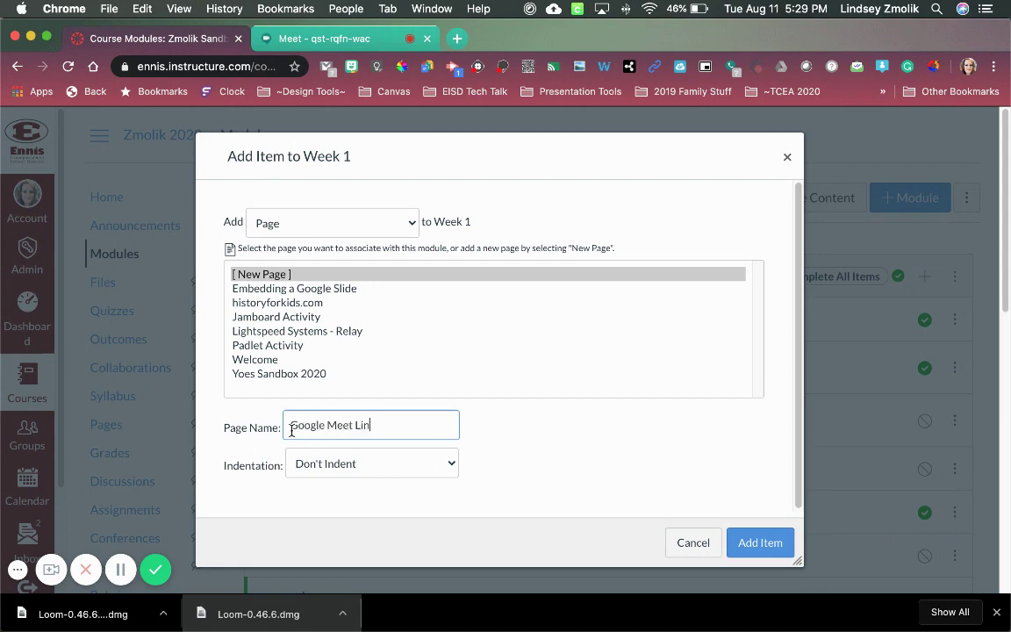
{"action": "left_click", "coordinate": [760, 542]}
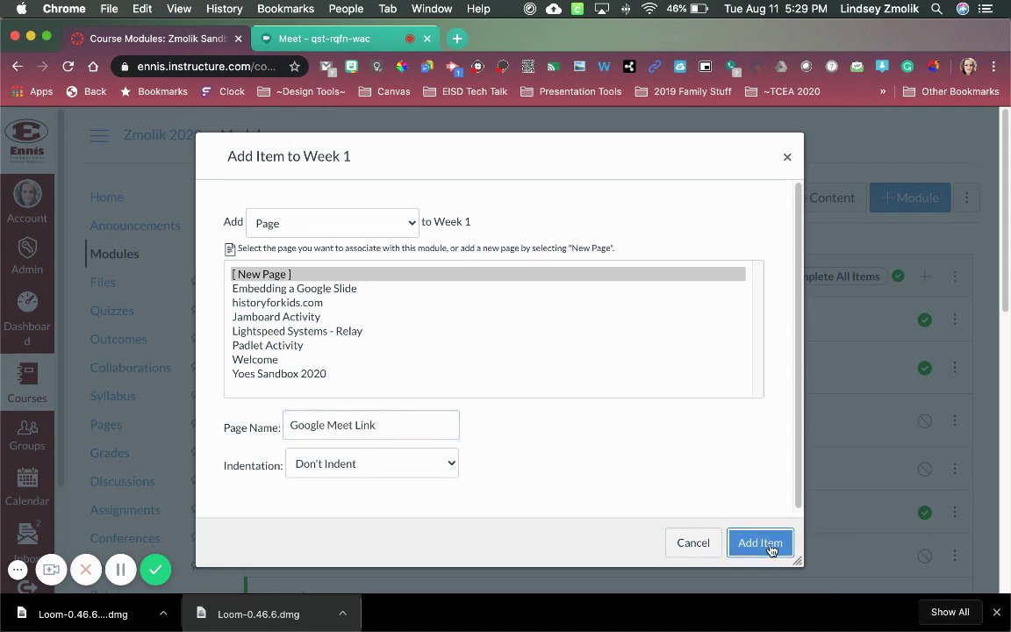
{"action": "scroll", "coordinate": [521, 552], "scroll_direction": "down", "scroll_amount": 4}
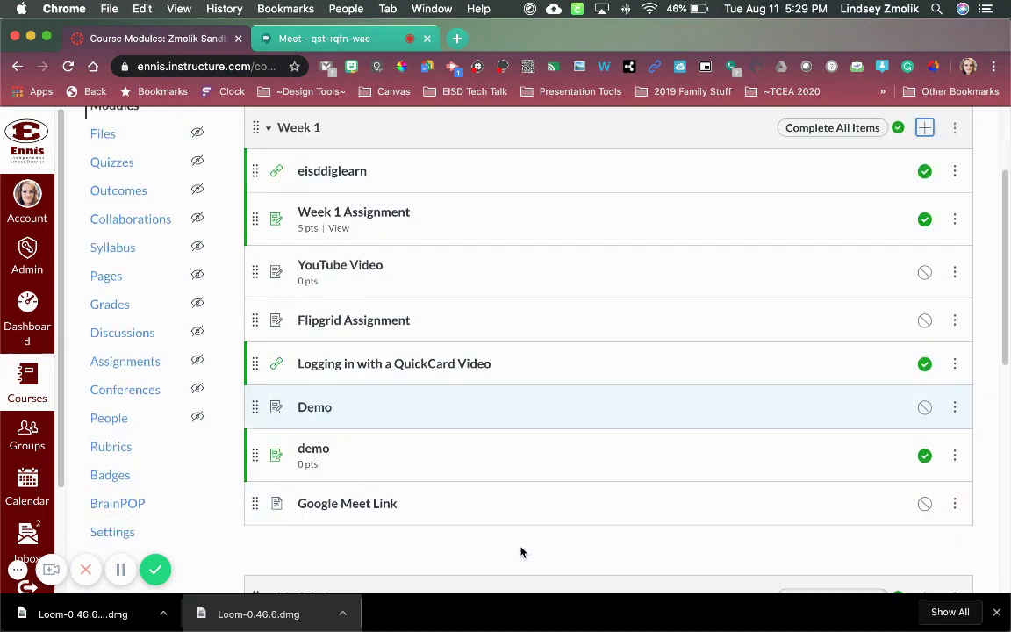
{"action": "left_click", "coordinate": [389, 474]}
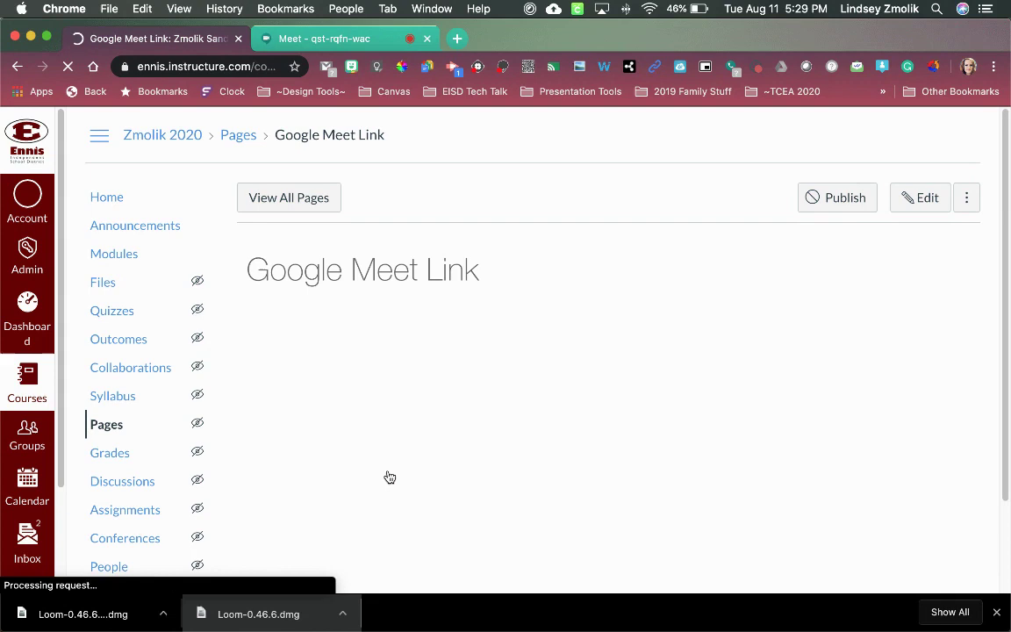
{"action": "left_click", "coordinate": [925, 199]}
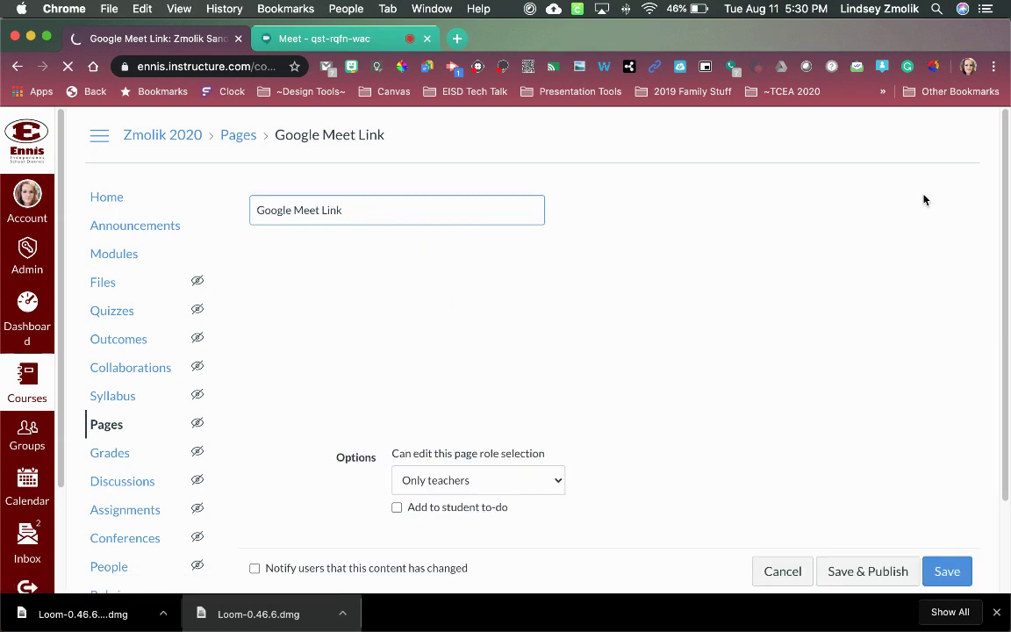
{"action": "left_click", "coordinate": [392, 295]}
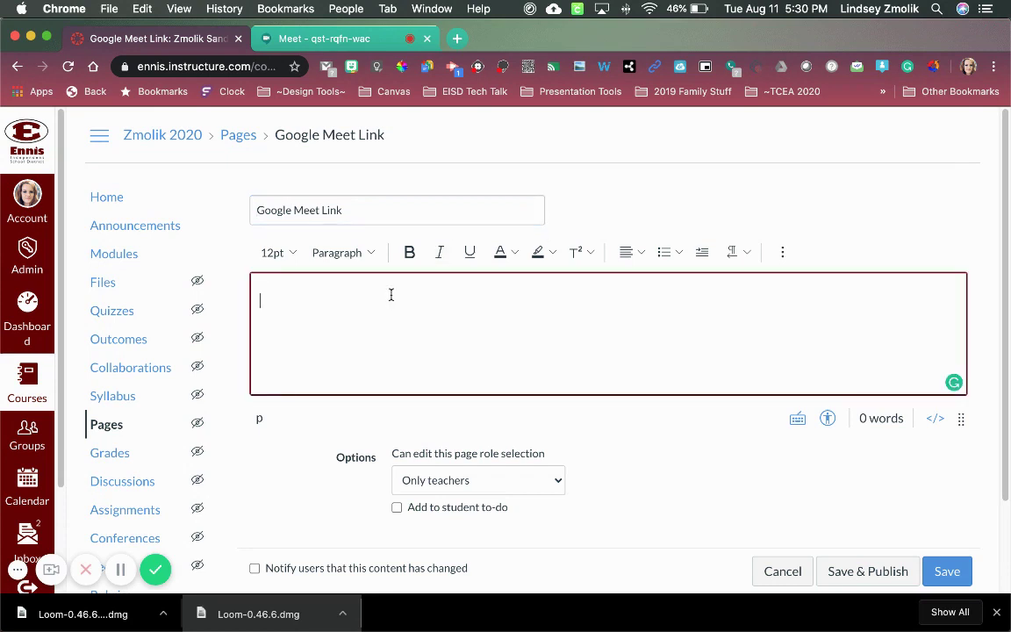
{"action": "type", "text": "me"}
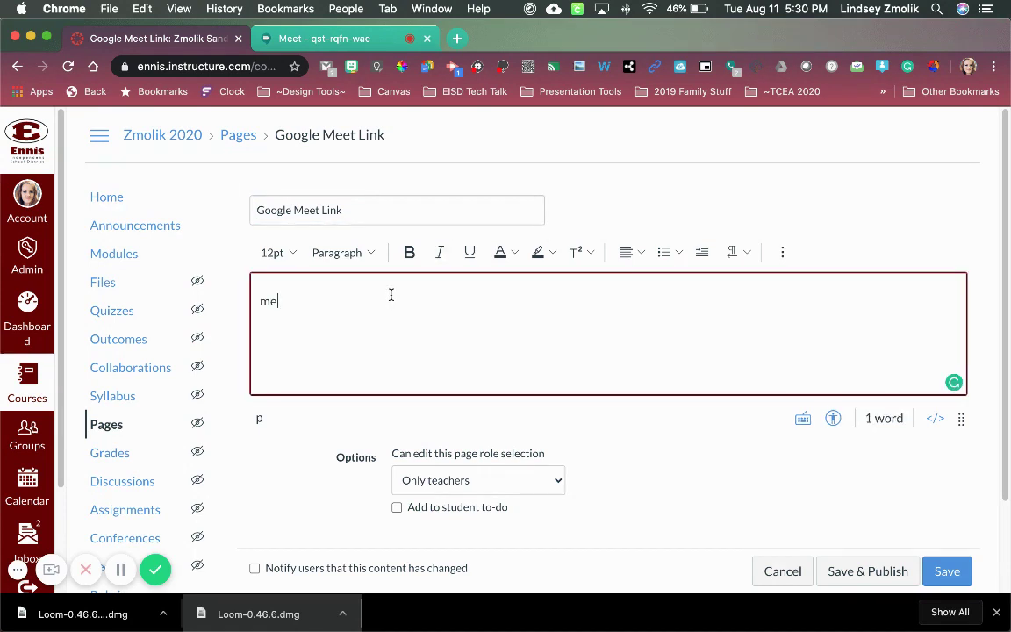
{"action": "type", "text": "et.google.com"}
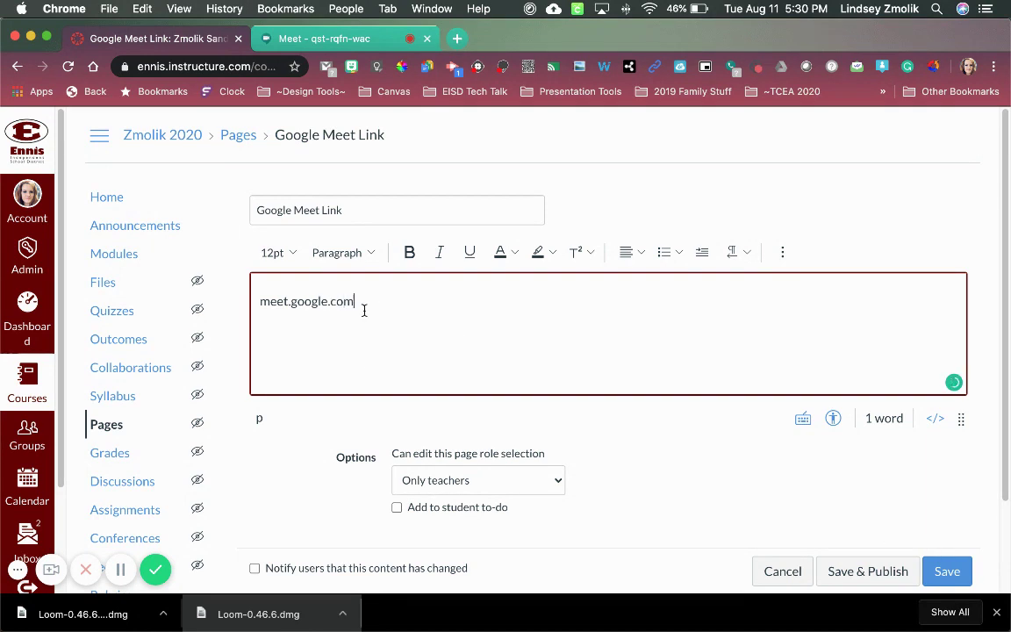
{"action": "key", "text": "Return"}
{"action": "key", "text": "Return"}
{"action": "type", "text": "Please join our"}
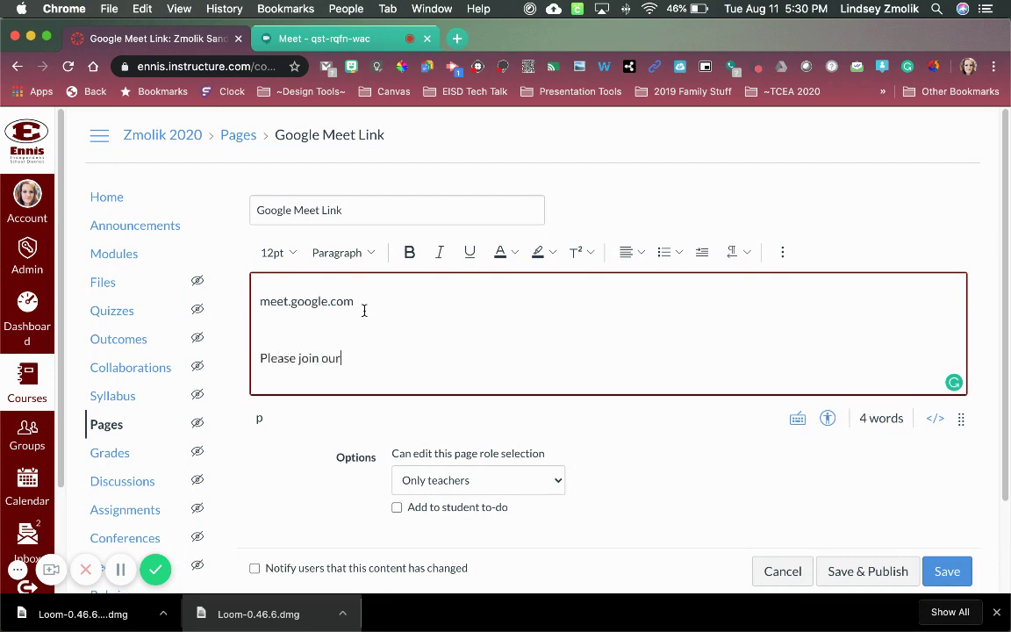
{"action": "type", "text": " Google Meet by "}
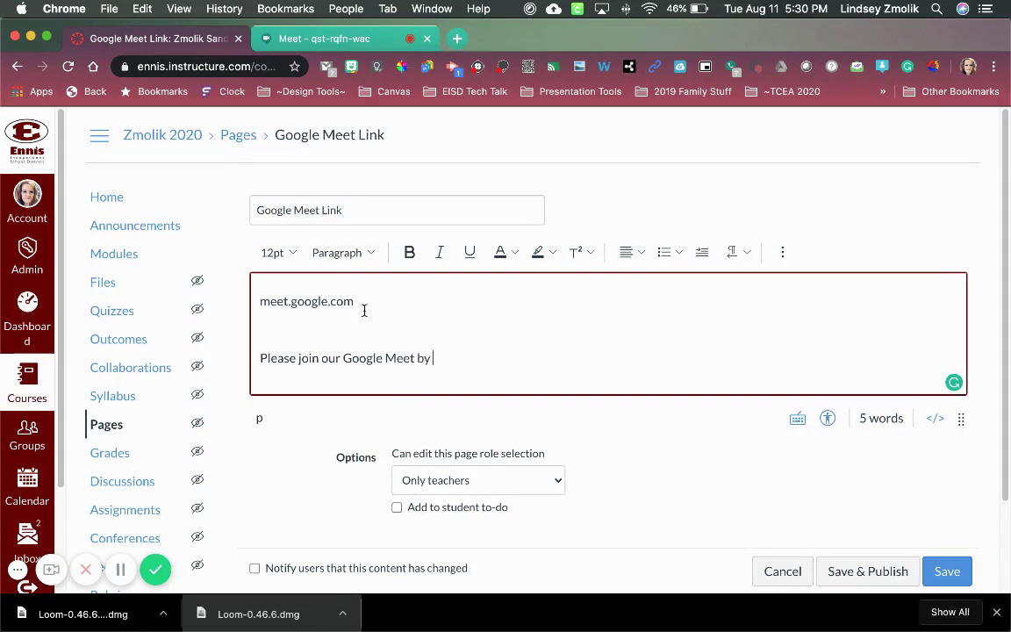
{"action": "type", "text": "clicking the link above."}
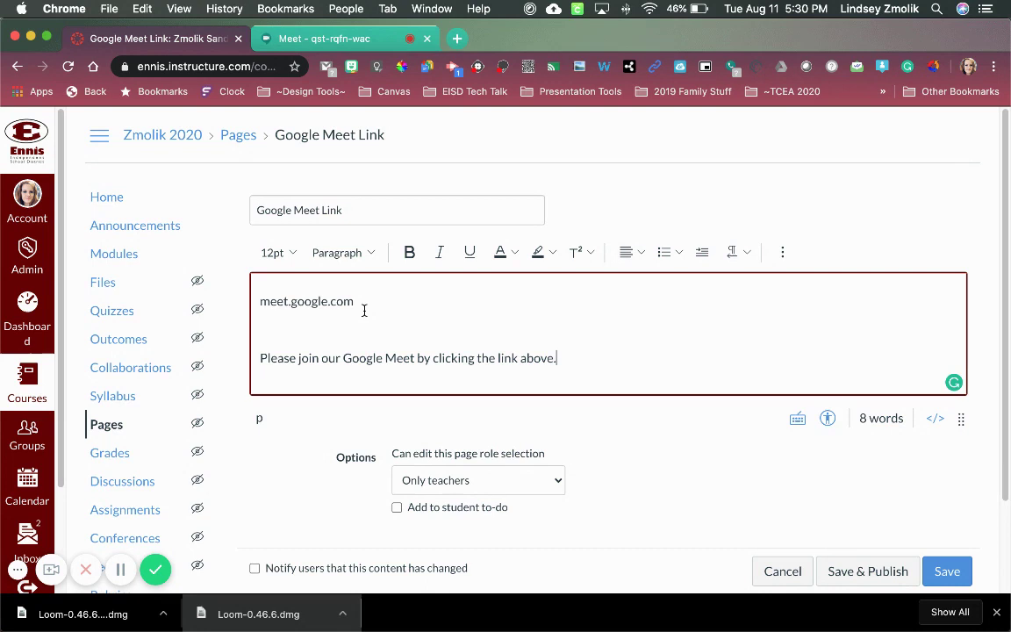
{"action": "type", "text": "  Our class"}
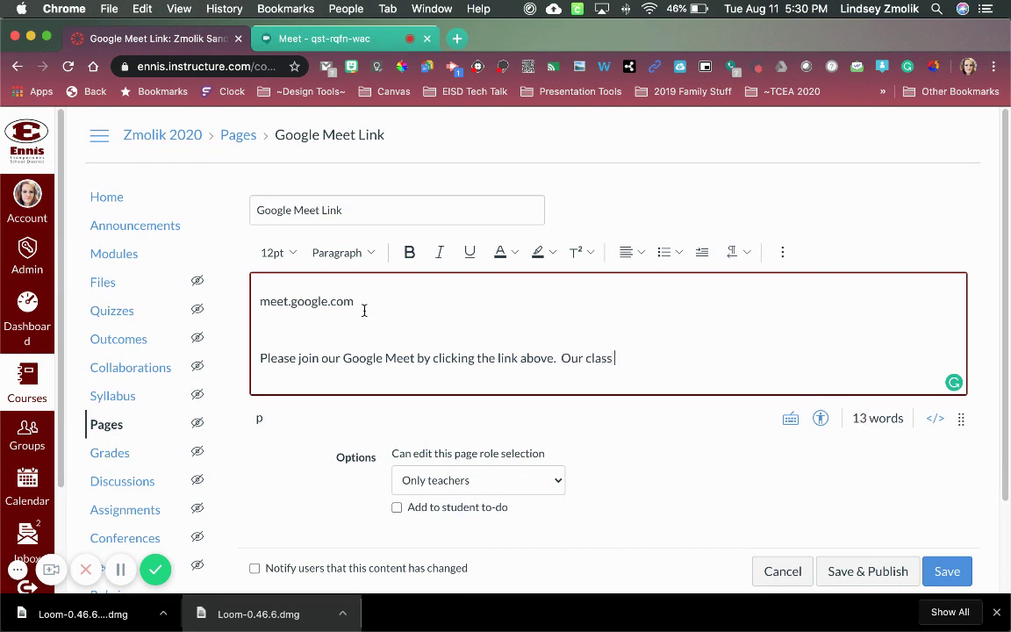
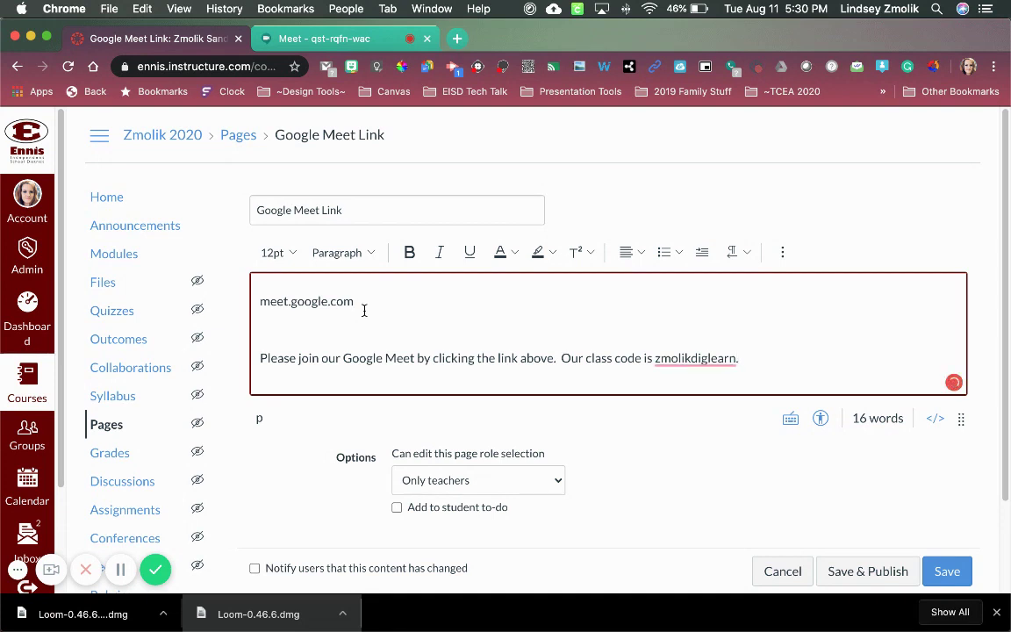
{"action": "type", "text": "."}
- Make the 'meet.google.com' text an external link to meet.google.com
{"action": "left_click_drag", "start_coordinate": [260, 301], "coordinate": [357, 301]}
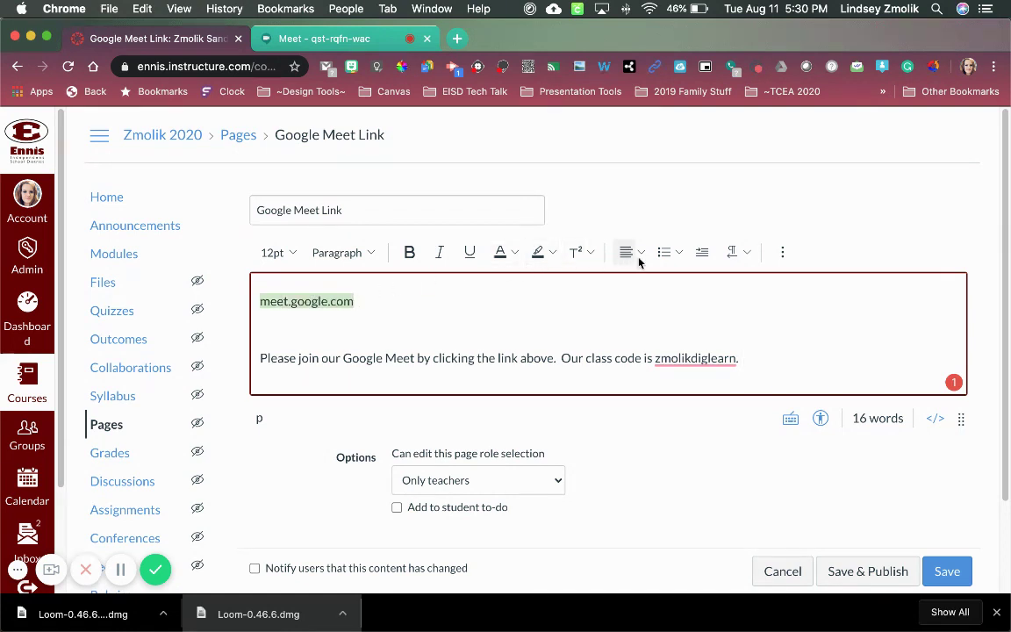
{"action": "left_click", "coordinate": [784, 253]}
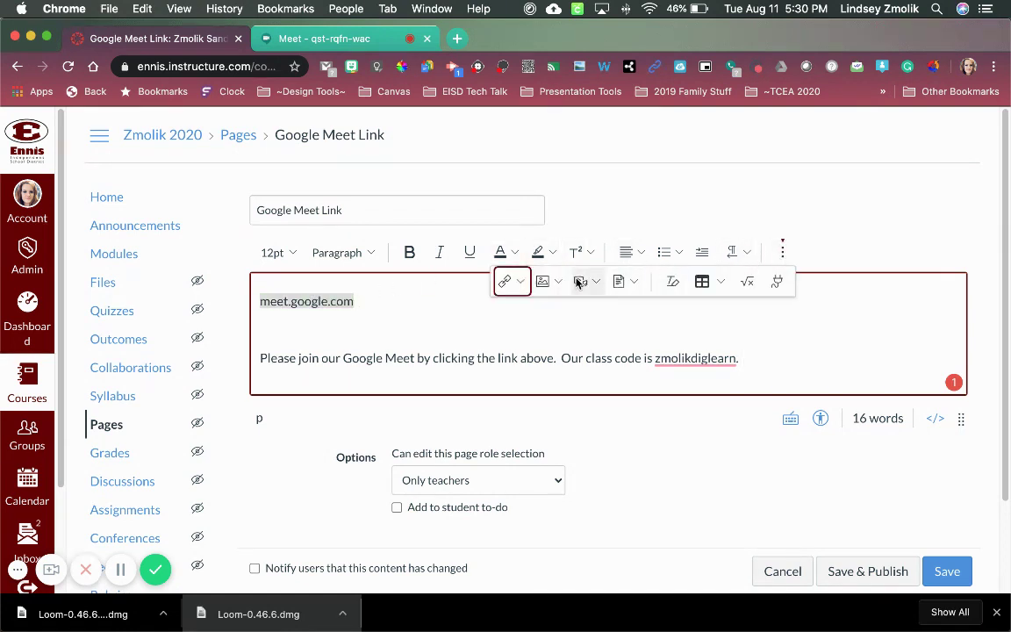
{"action": "left_click", "coordinate": [516, 280]}
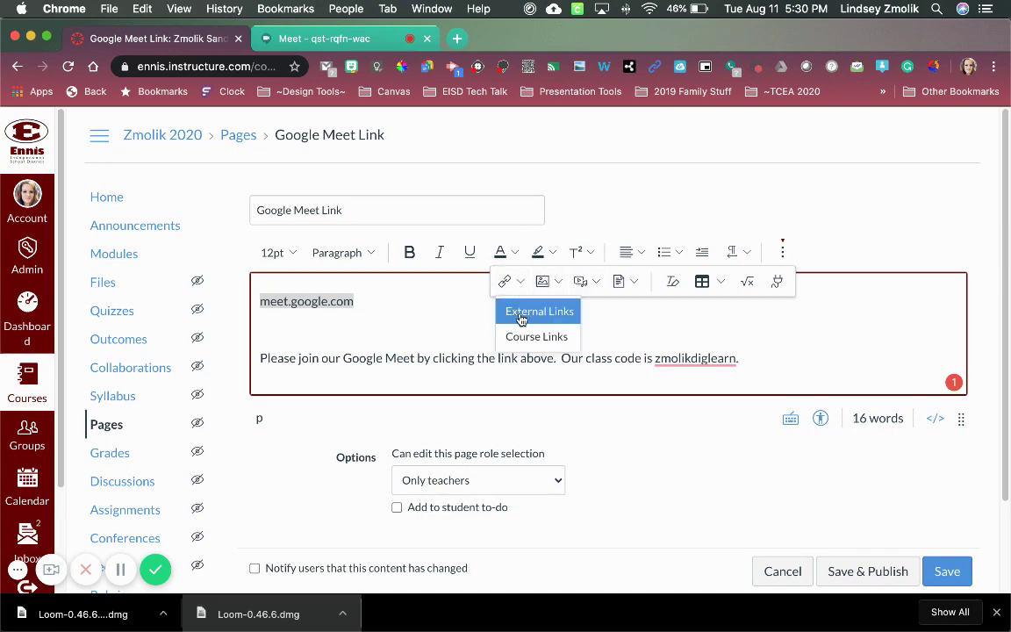
{"action": "left_click", "coordinate": [520, 312]}
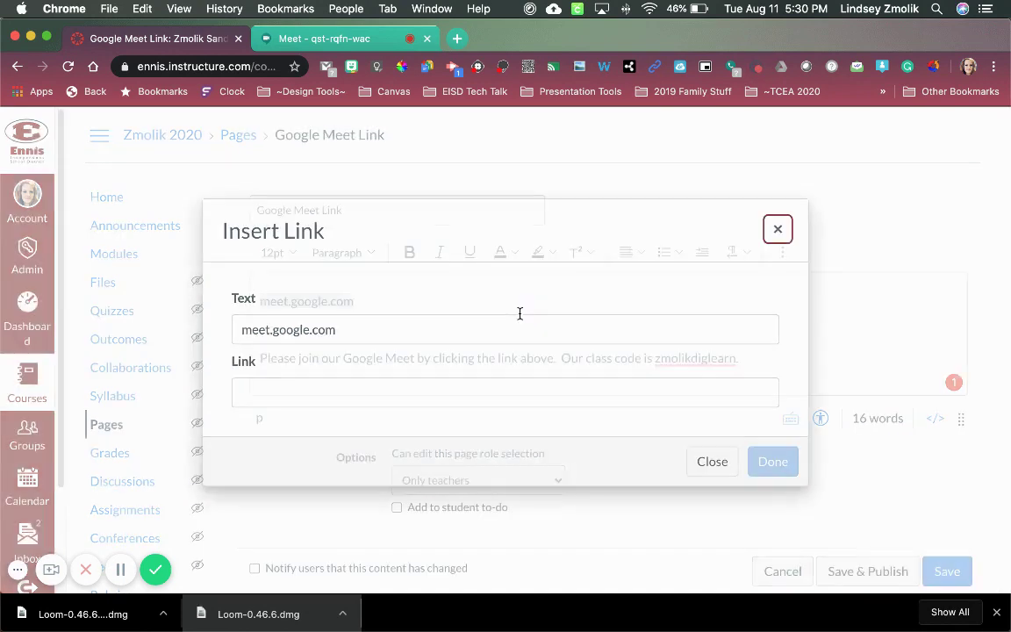
{"action": "left_click", "coordinate": [278, 393]}
{"action": "type", "text": "meet"}
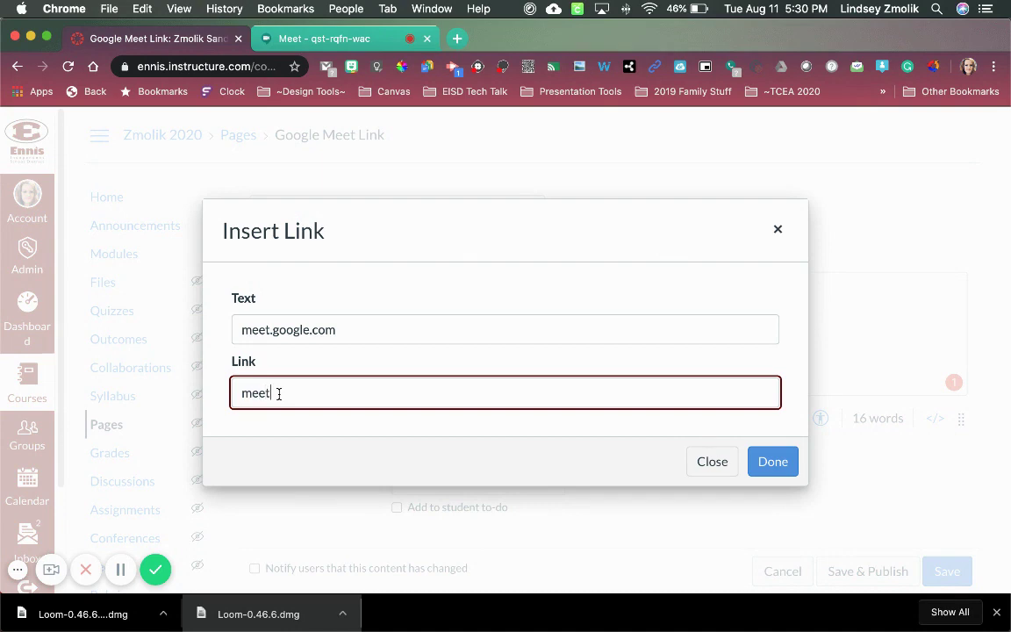
{"action": "type", "text": ".google.com"}
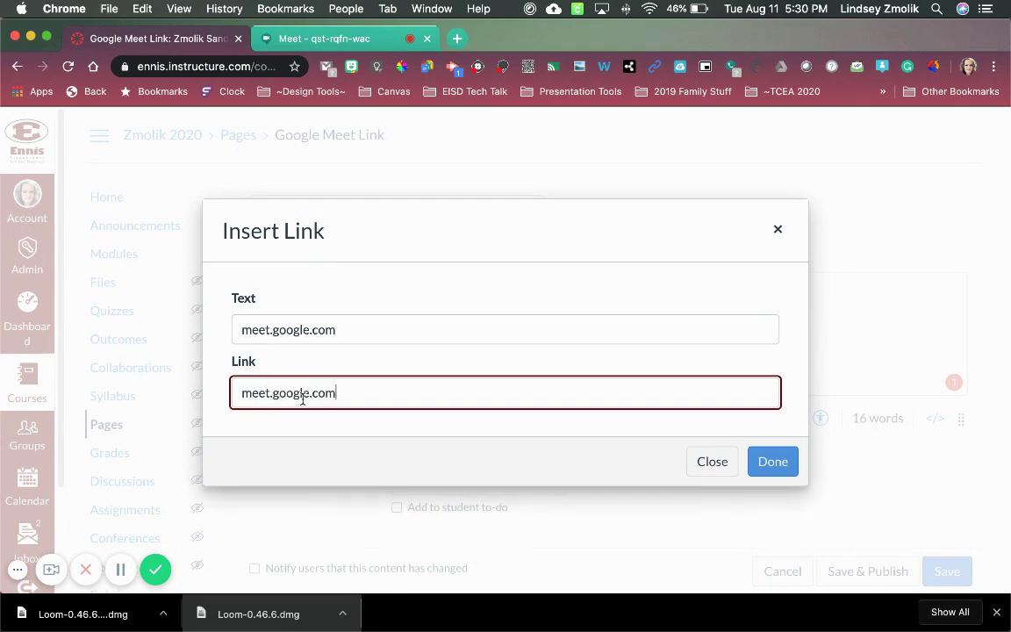
{"action": "left_click", "coordinate": [767, 461]}
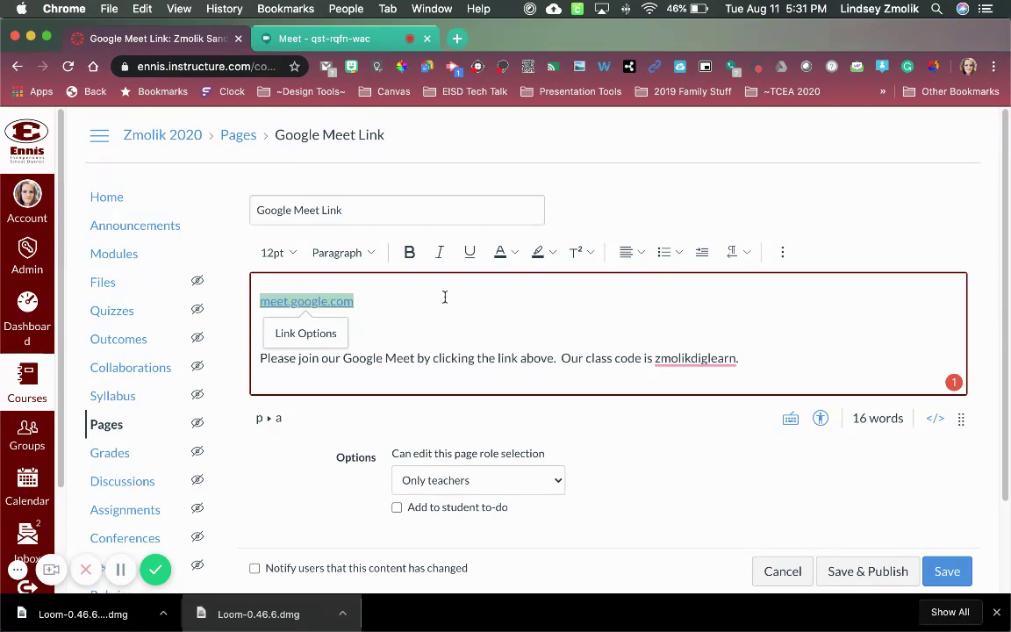
- Save and publish the page, go to course Home, then return to the Meet lobby tab
{"action": "left_click", "coordinate": [875, 572]}
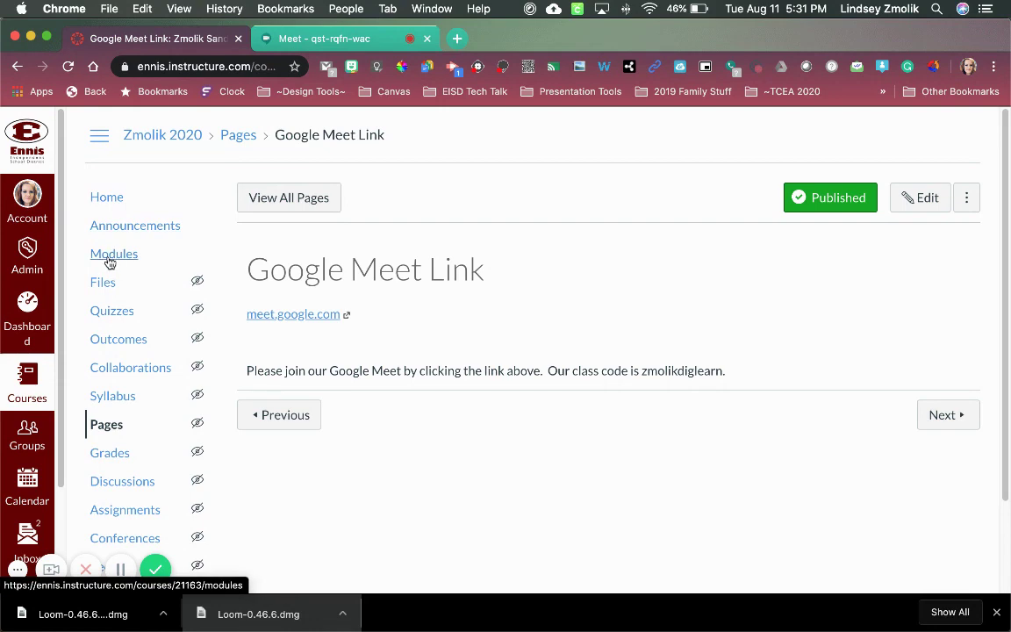
{"action": "left_click", "coordinate": [106, 201]}
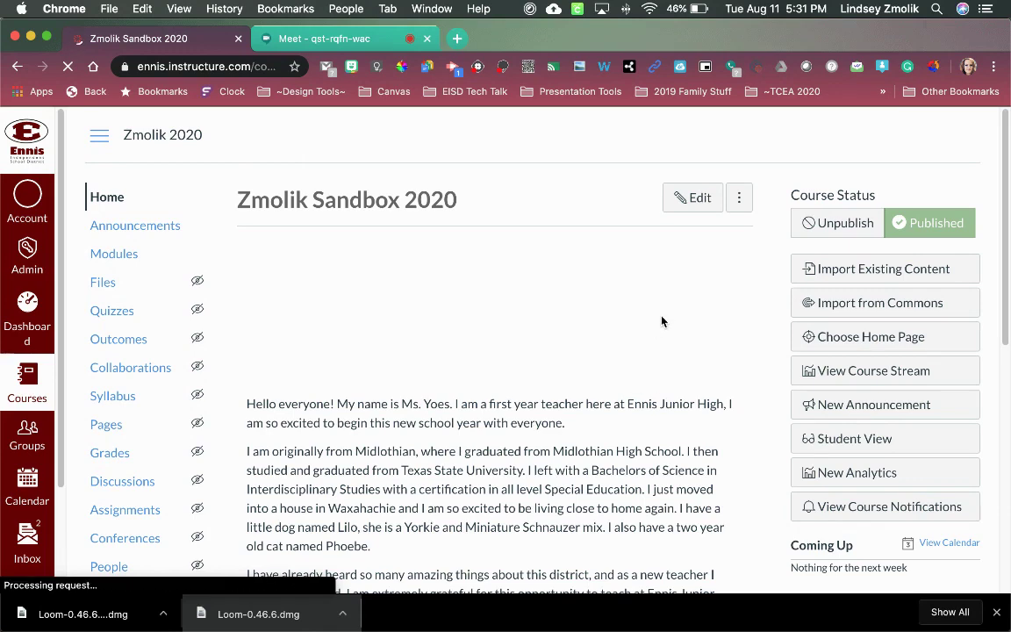
{"action": "left_click", "coordinate": [296, 40]}
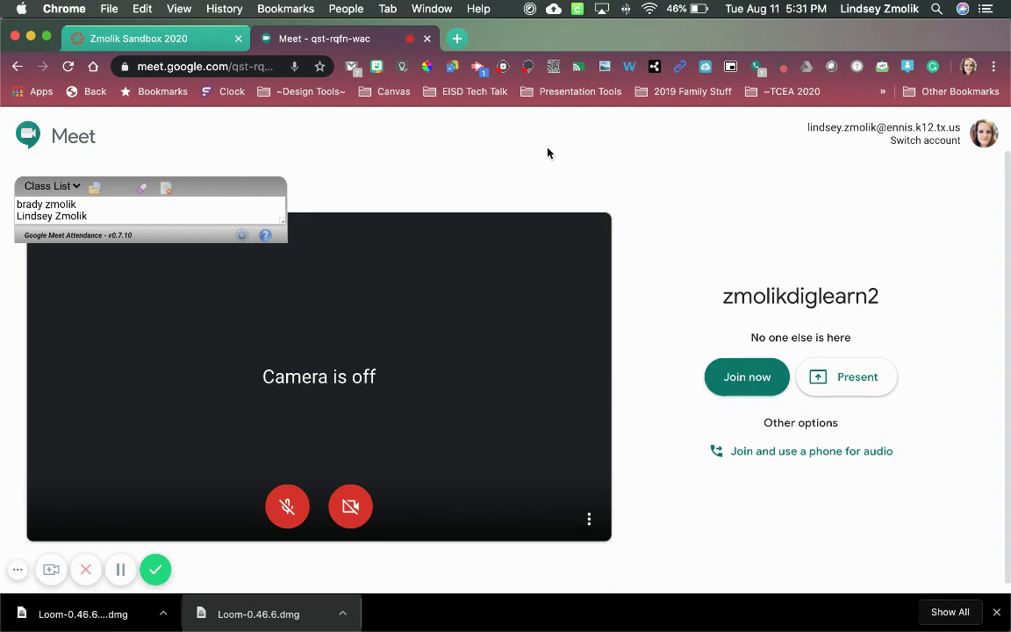
- Switch to the student's browser window and open Google Meet Link from the Week 1 module
{"action": "left_click", "coordinate": [30, 38]}
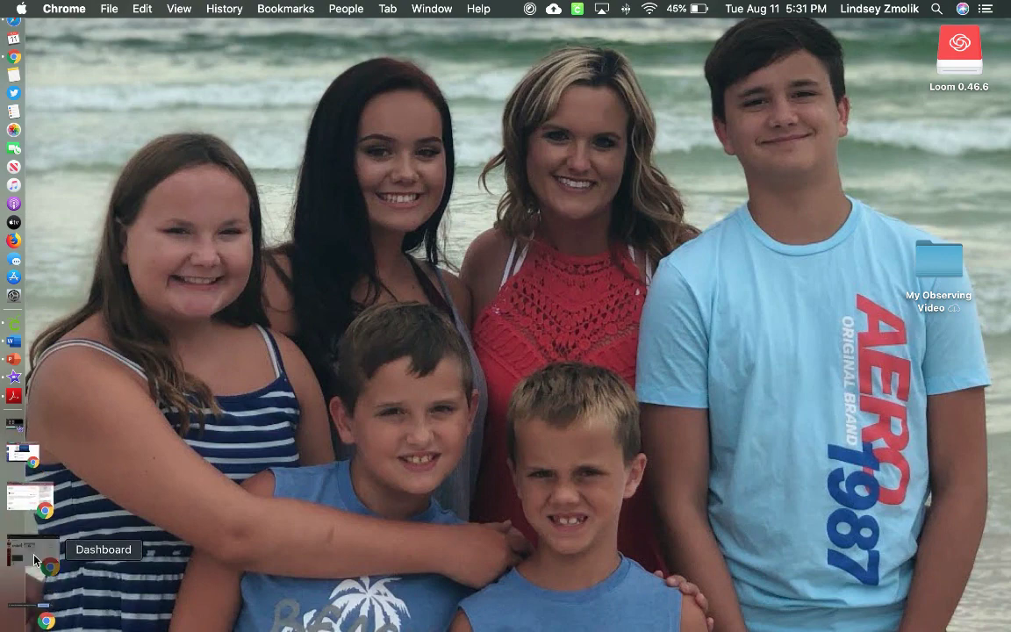
{"action": "left_click", "coordinate": [34, 559]}
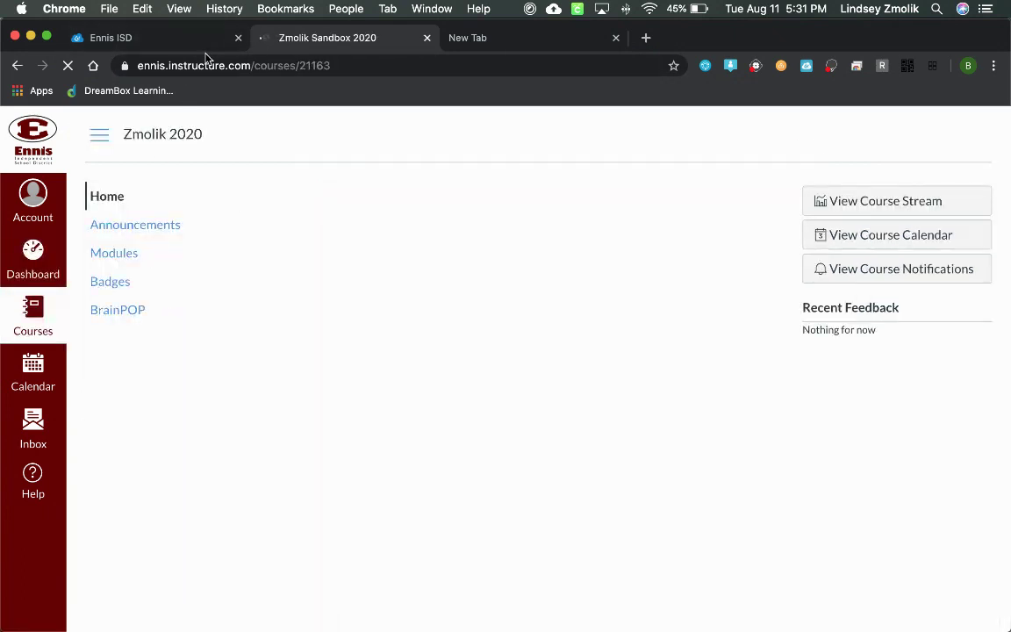
{"action": "left_click", "coordinate": [128, 257]}
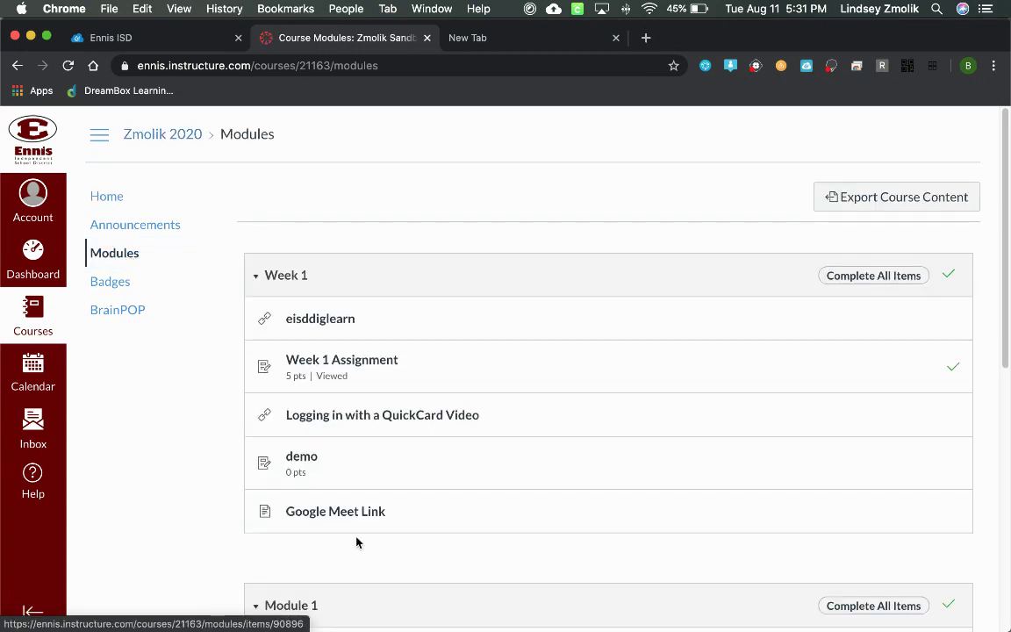
{"action": "left_click", "coordinate": [356, 514]}
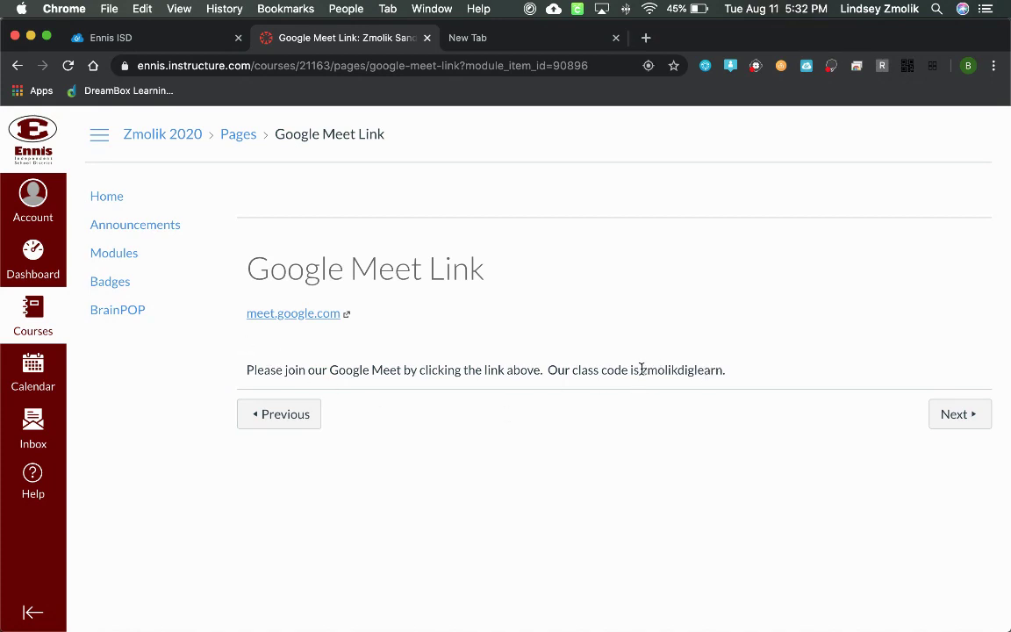
{"action": "left_click_drag", "start_coordinate": [642, 370], "coordinate": [718, 364]}
{"action": "key", "text": "super+c"}
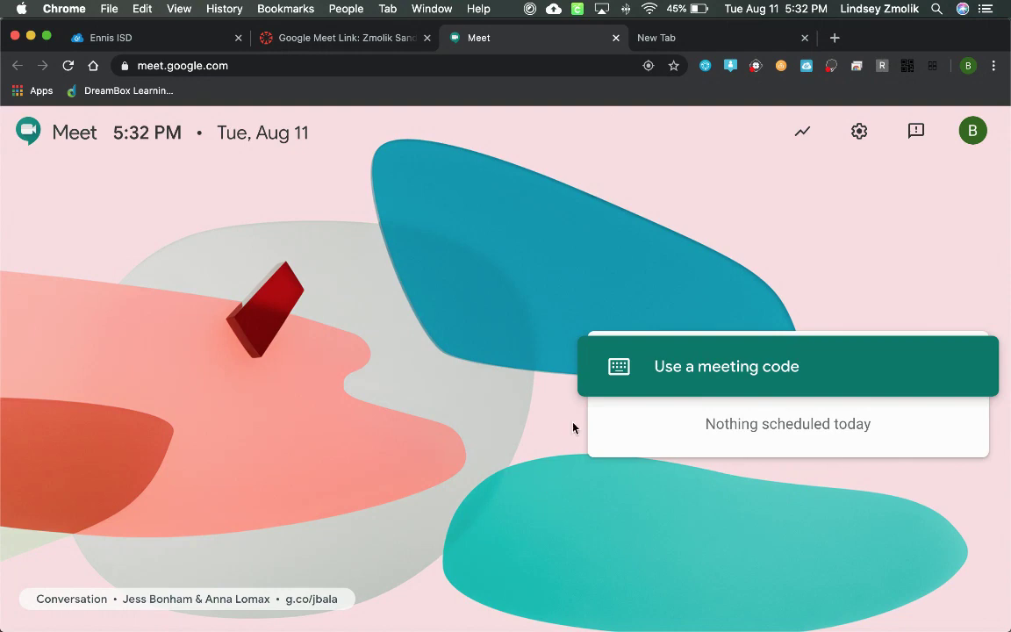
{"action": "left_click", "coordinate": [700, 375]}
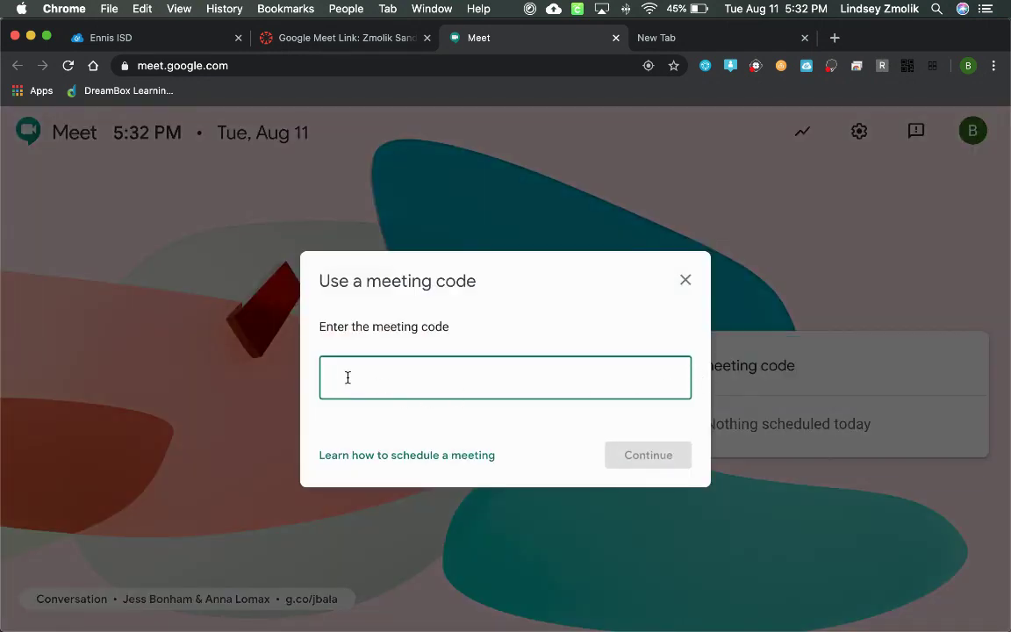
{"action": "key", "text": "super+v"}
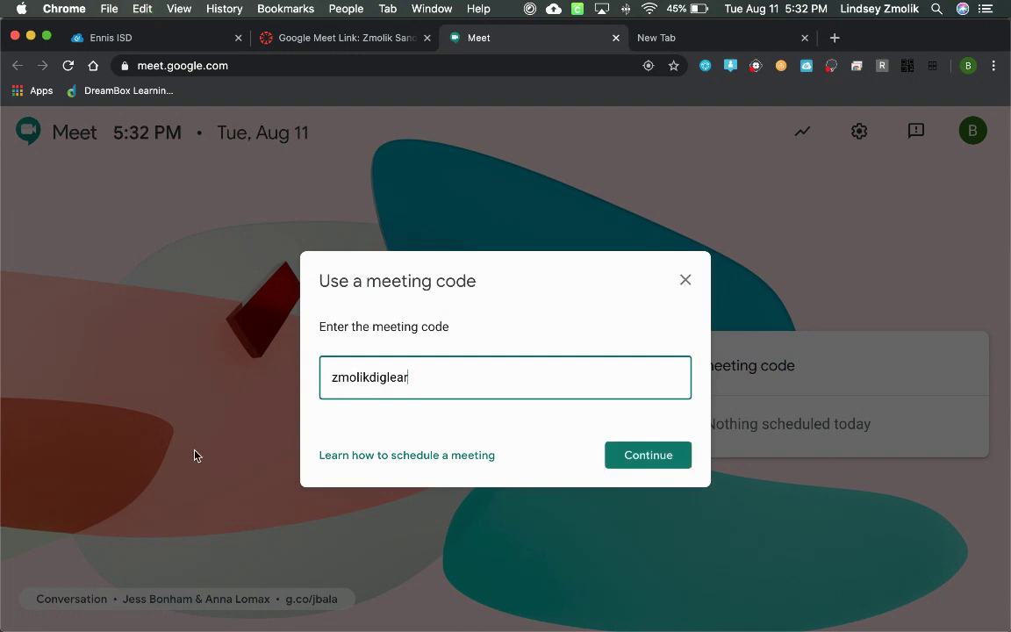
{"action": "type", "text": "n"}
{"action": "left_click", "coordinate": [654, 456]}
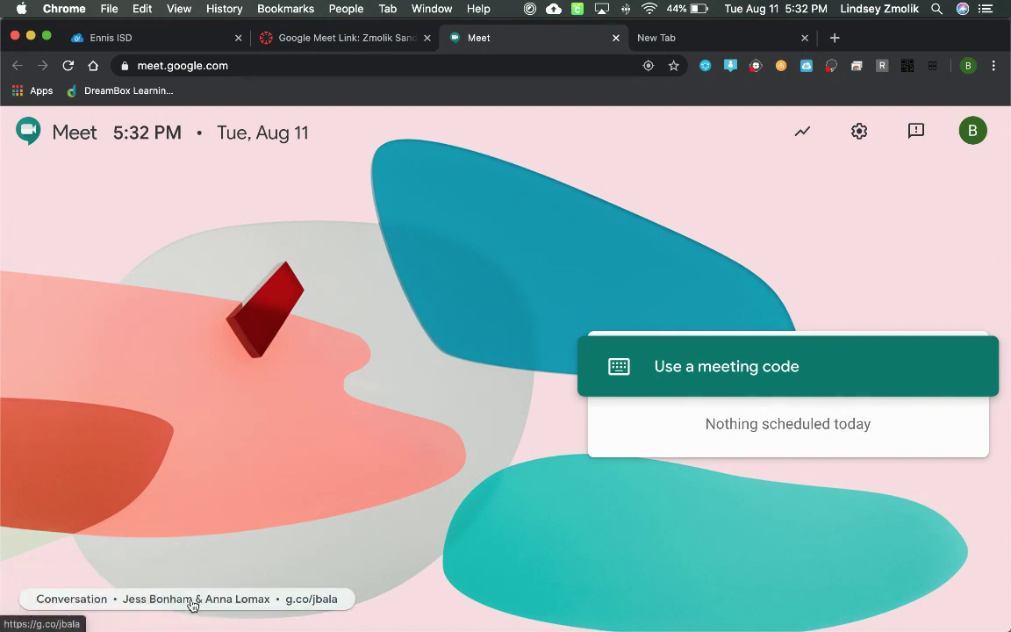
{"action": "mouse_move", "coordinate": [7, 602]}
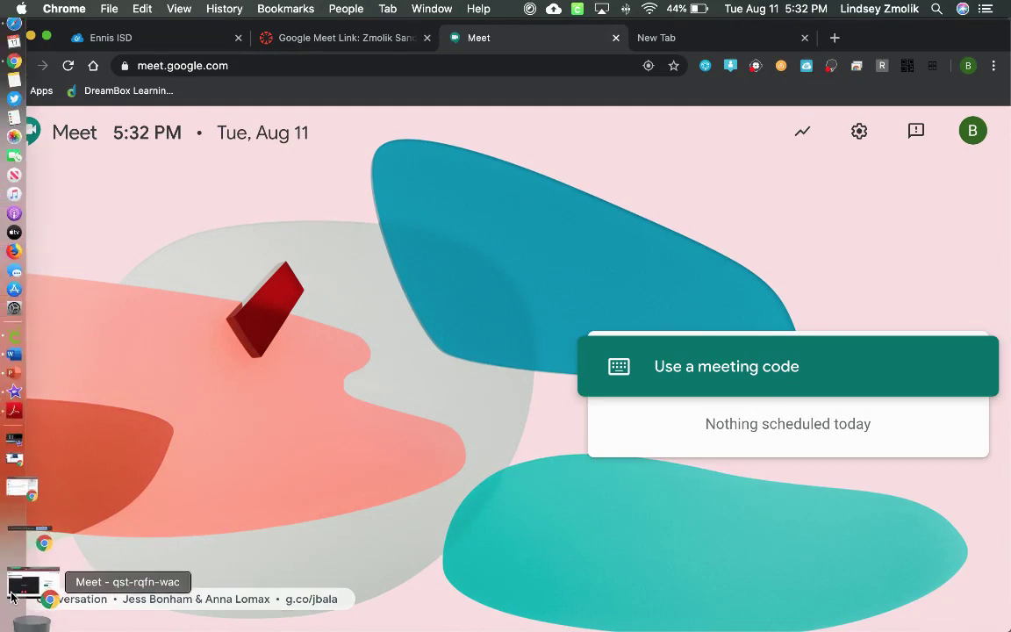
- Start the teacher's Google Meet meeting, then minimise the teacher's window to return to the student's Meet home
{"action": "left_click", "coordinate": [12, 595]}
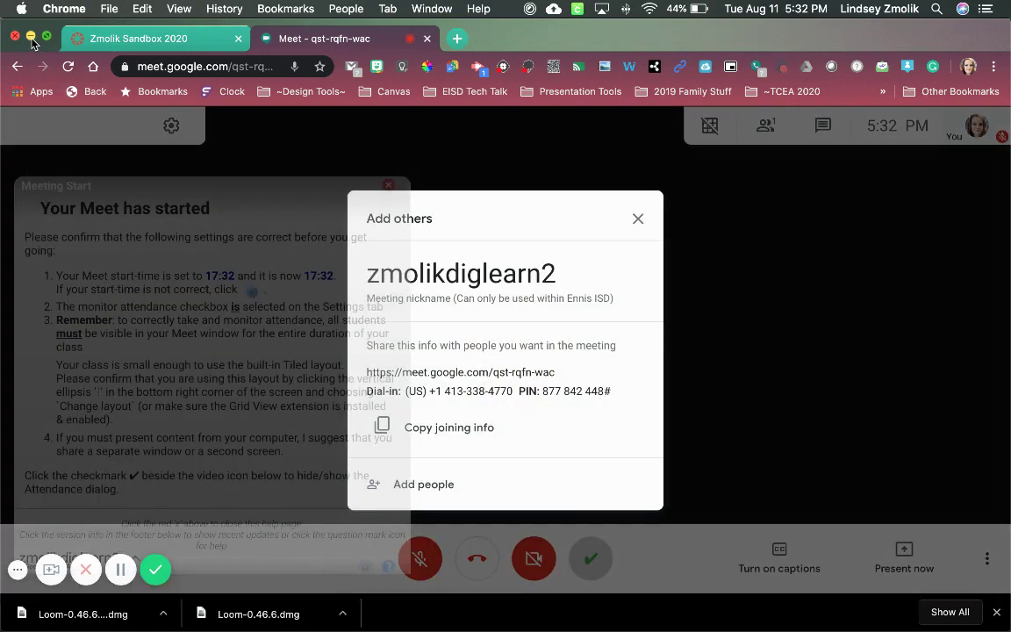
{"action": "left_click", "coordinate": [31, 36]}
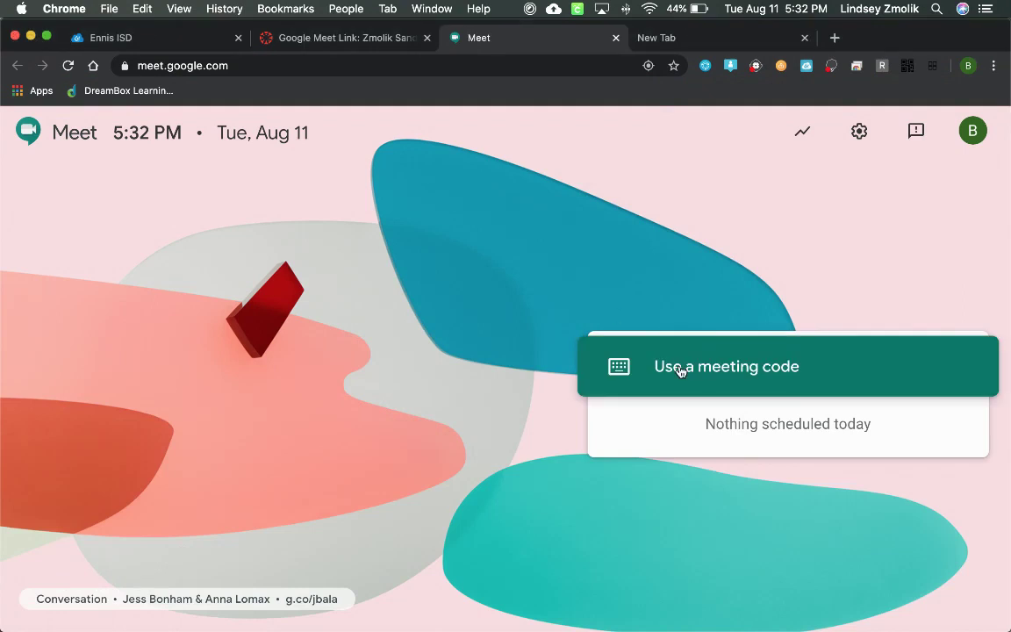
- Join the class meeting as the student using the teacher's meeting code, then return to the Google Meet Link page
{"action": "left_click", "coordinate": [681, 368]}
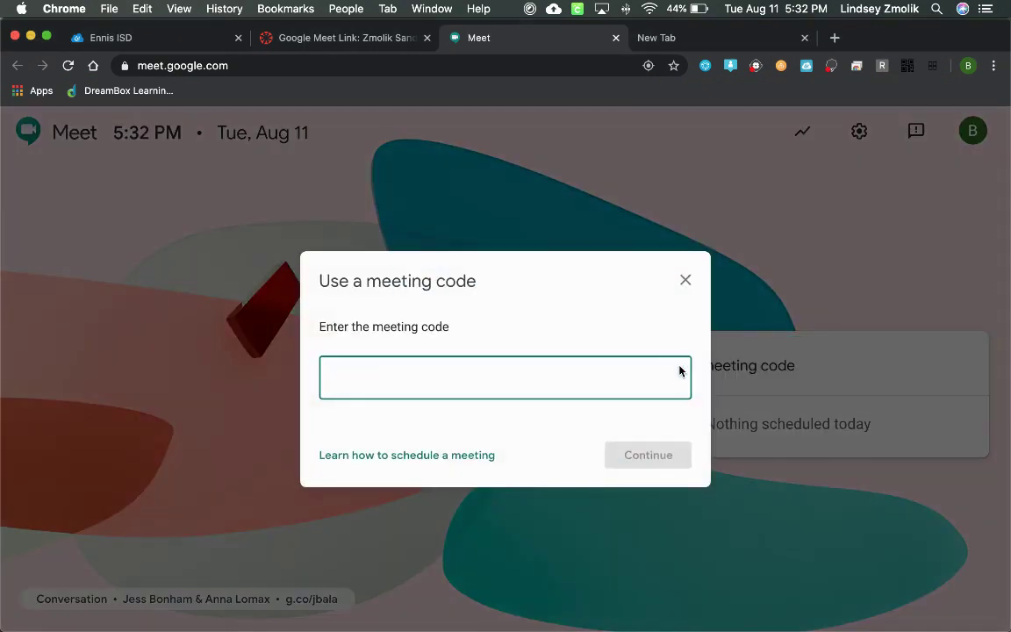
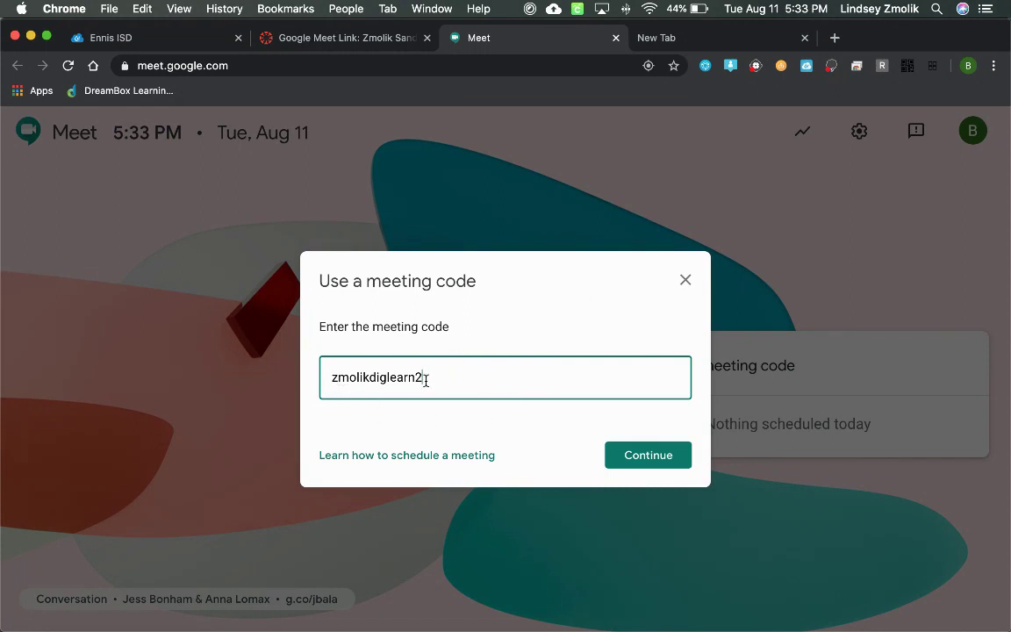
{"action": "left_click", "coordinate": [662, 459]}
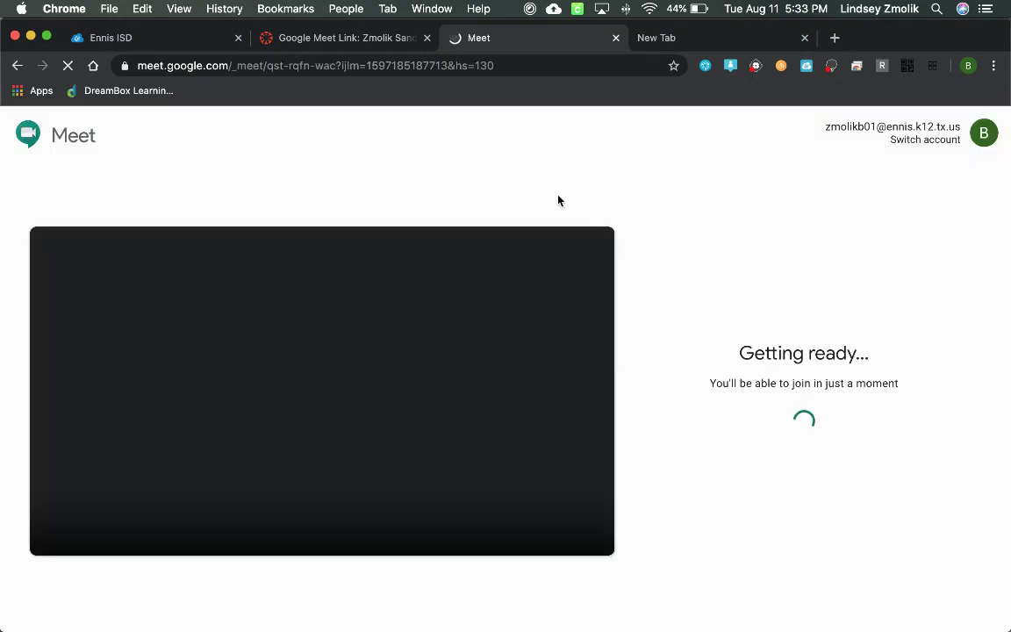
{"action": "left_click", "coordinate": [327, 46]}
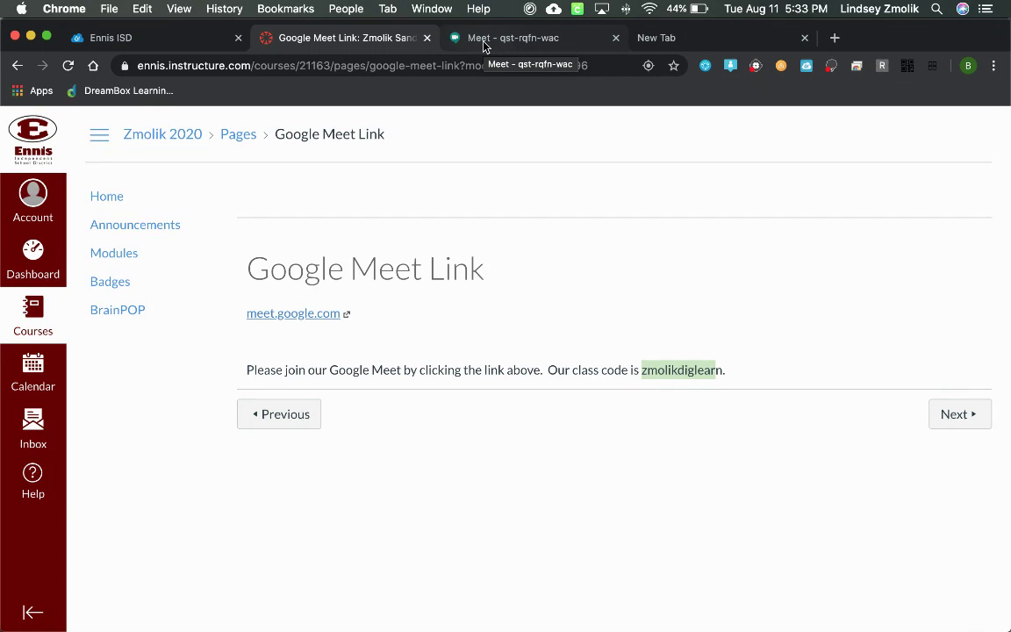
- Switch to the Ennis ISD ClassLink app launcher tab
{"action": "left_click", "coordinate": [113, 45]}
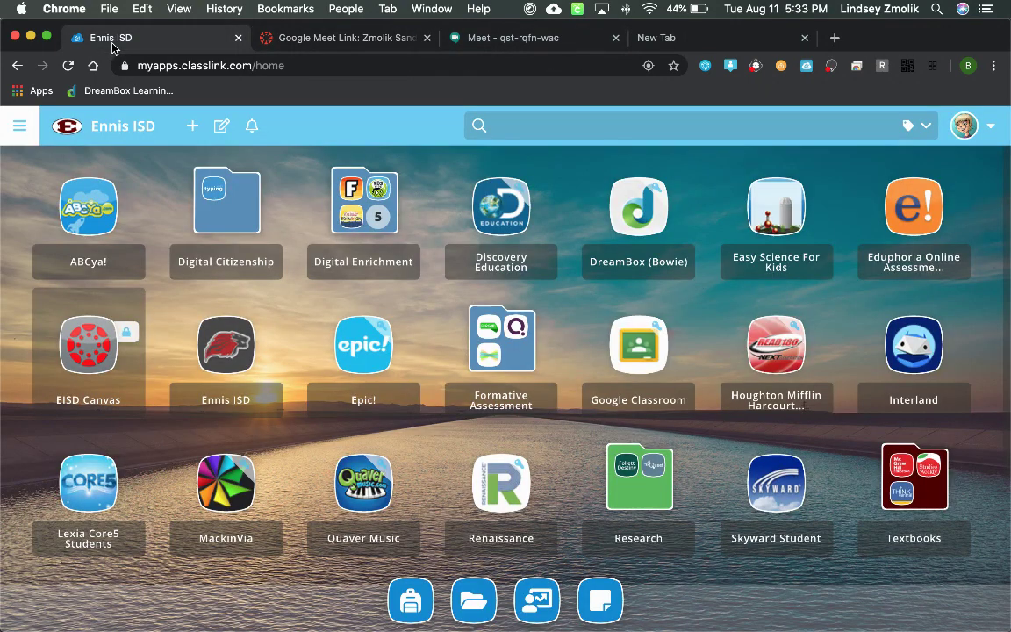